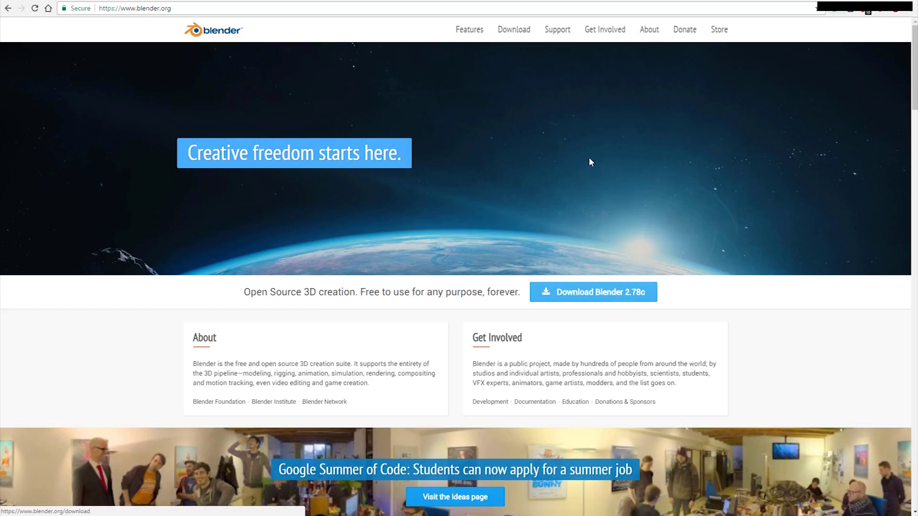
# Go to the Blender 2.78c download page and scroll through the Windows, Mac and Linux downloads
pyautogui.click(526, 32)
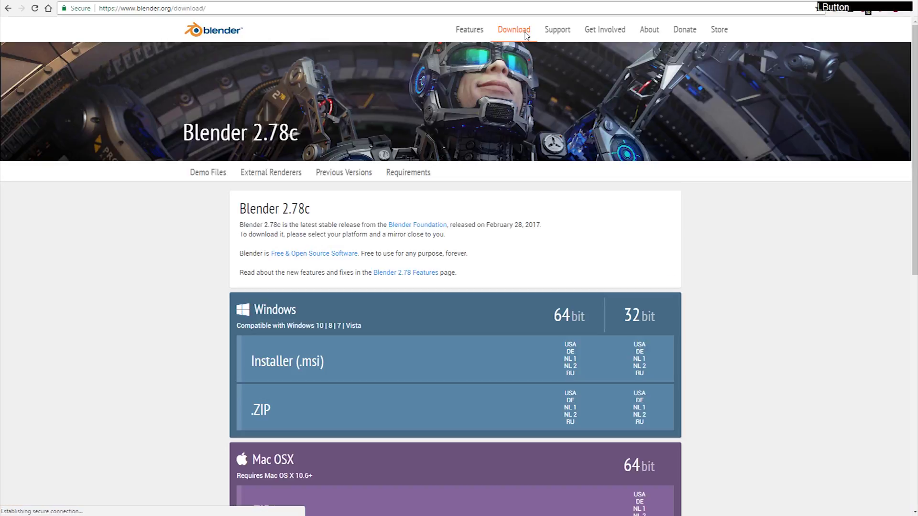
pyautogui.scroll(-6, 205, 308)
pyautogui.scroll(-4, 206, 312)
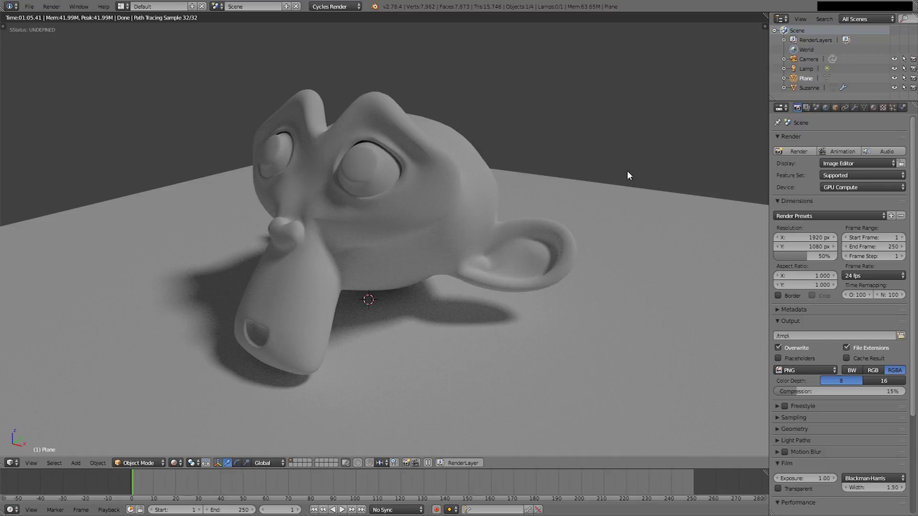
# Select the ground Plane and tick Shadow Catcher in its Cycles object settings
pyautogui.rightClick(636, 200)
pyautogui.click(835, 108)
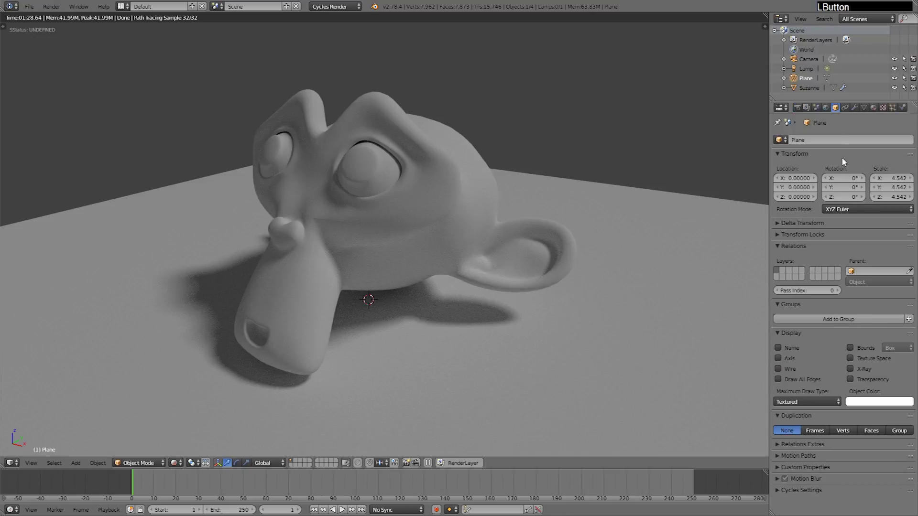
pyautogui.click(792, 489)
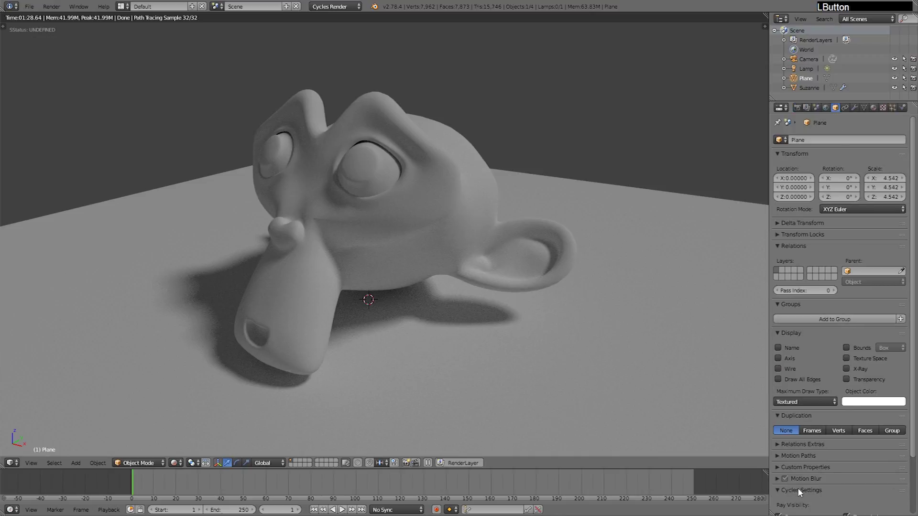
pyautogui.moveTo(797, 488); pyautogui.dragTo(825, 375, button='middle')
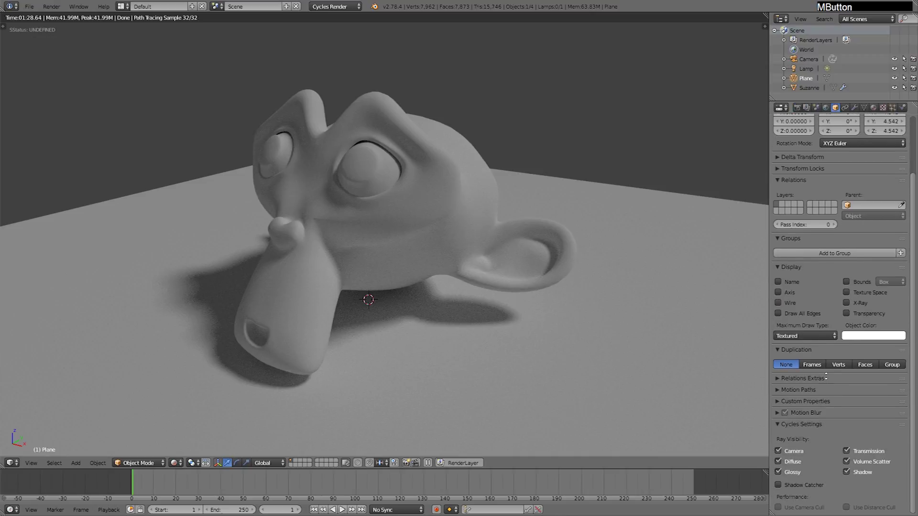
pyautogui.click(778, 484)
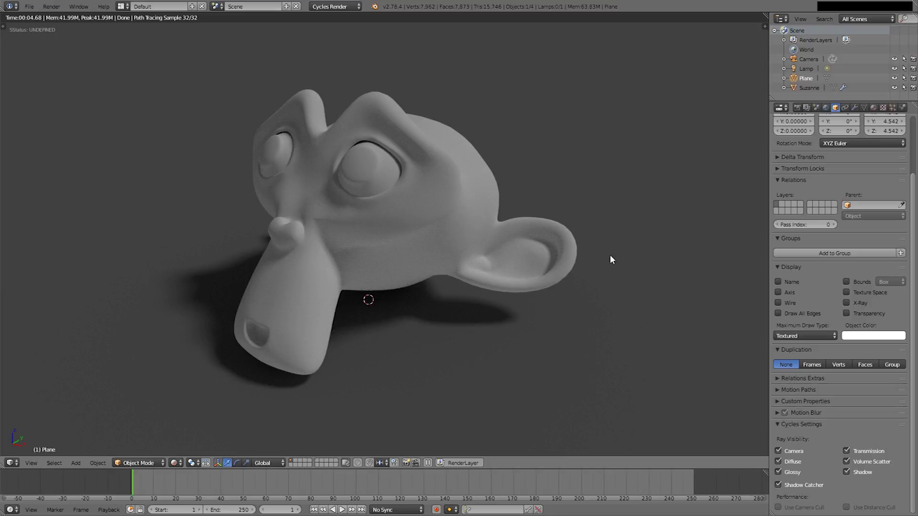
pyautogui.press('F9')
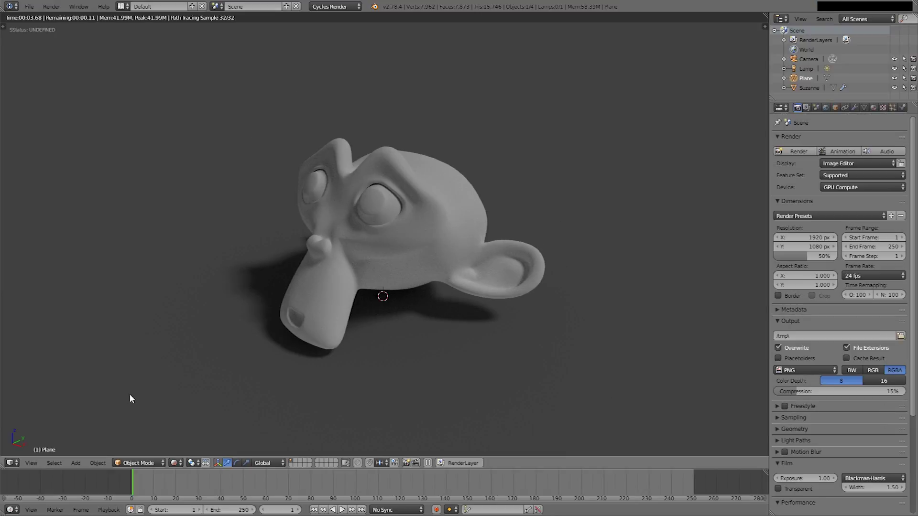
# Split the view and make the left area a Compositing node editor with Use Nodes and Backdrop on
pyautogui.moveTo(3, 26)
pyautogui.mouseDown()
pyautogui.moveTo(446, 422)
pyautogui.moveTo(470, 420)
pyautogui.mouseUp()
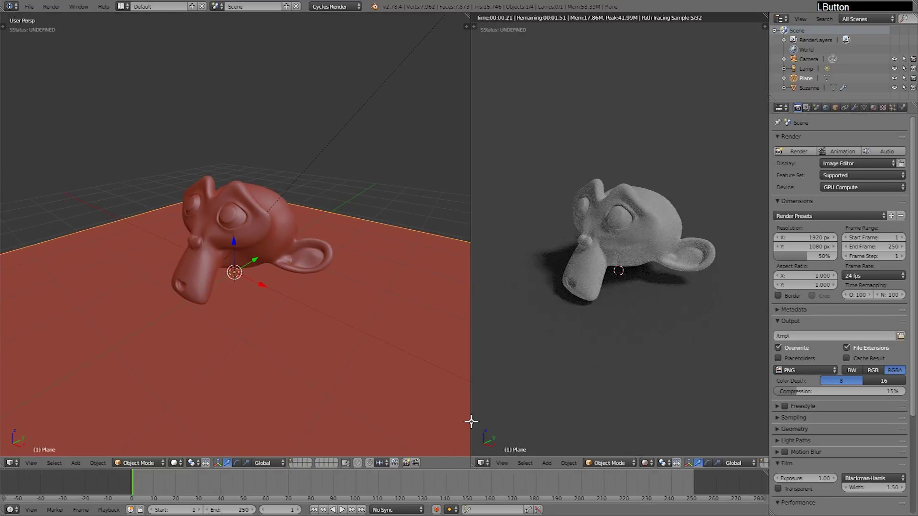
pyautogui.click(11, 464)
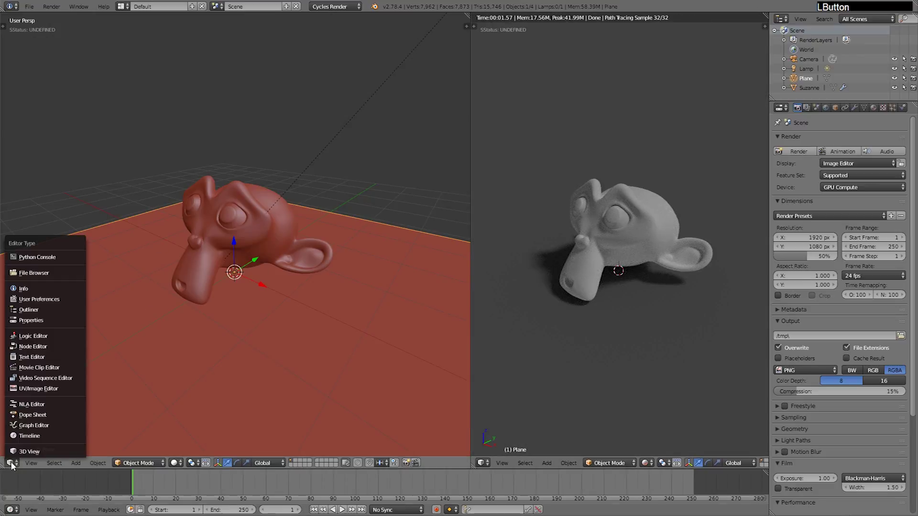
pyautogui.click(50, 347)
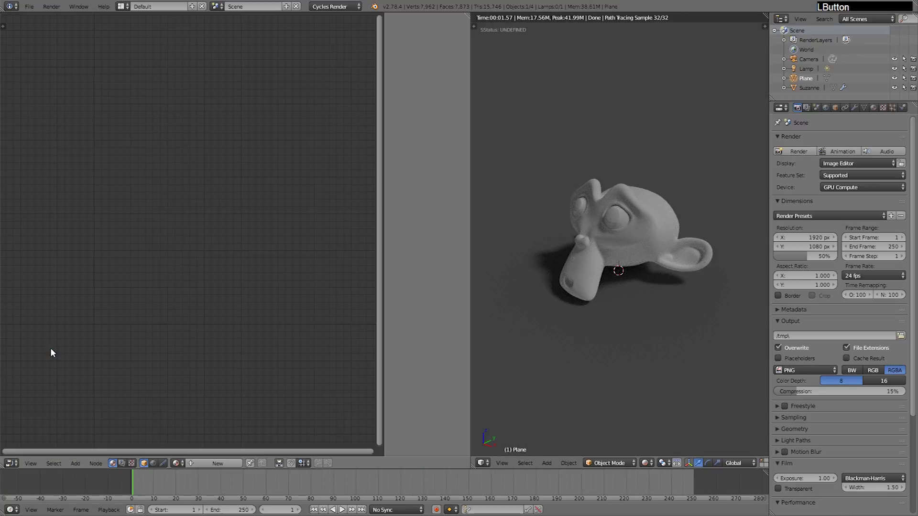
pyautogui.click(122, 463)
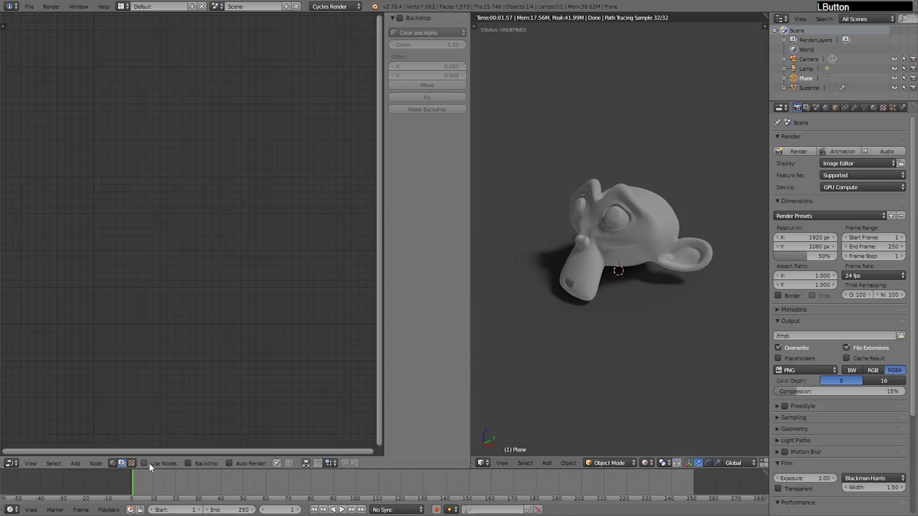
pyautogui.click(144, 463)
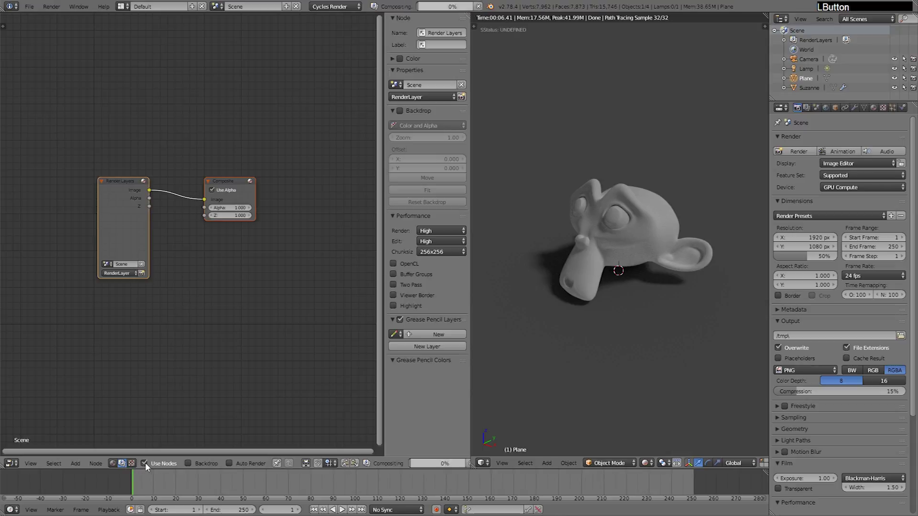
pyautogui.click(187, 464)
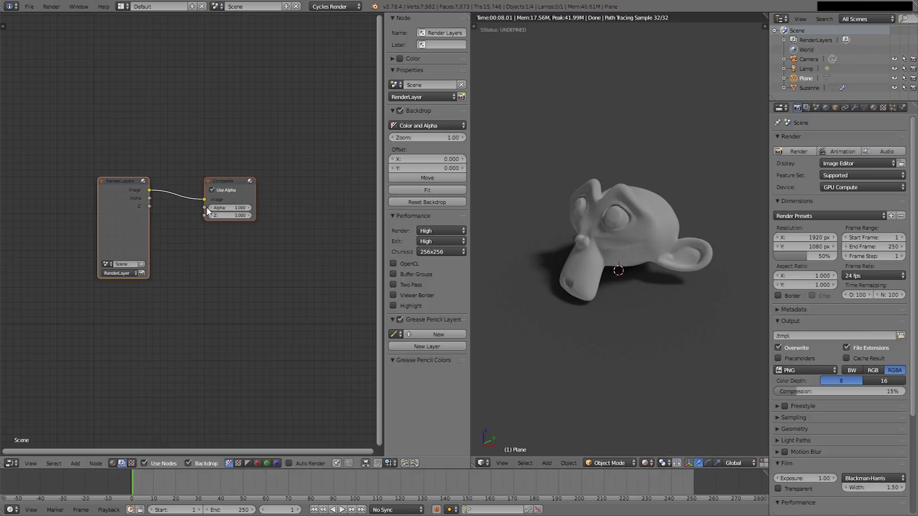
# Hide the side panel, move the Composite node aside and drop in the jogging movie as an Image node
pyautogui.press('n')
pyautogui.moveTo(209, 211); pyautogui.dragTo(218, 287, button='middle')
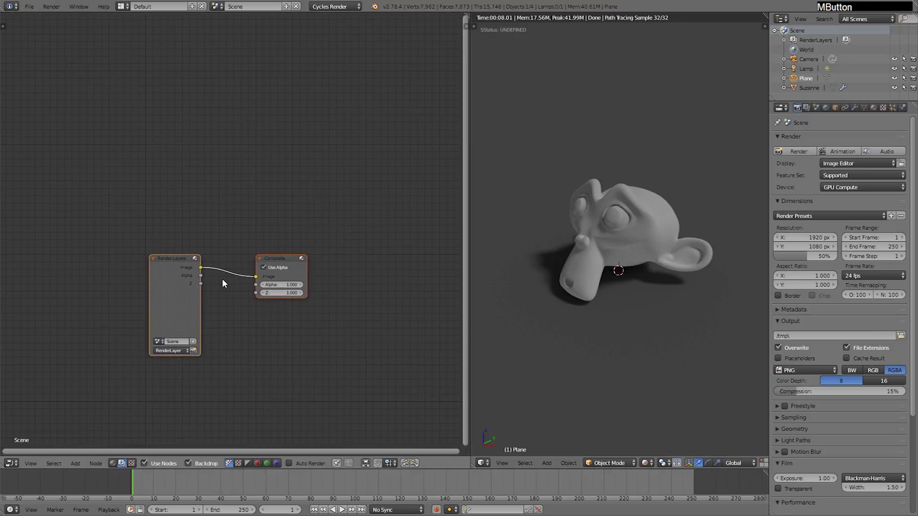
pyautogui.moveTo(278, 260); pyautogui.dragTo(409, 229)
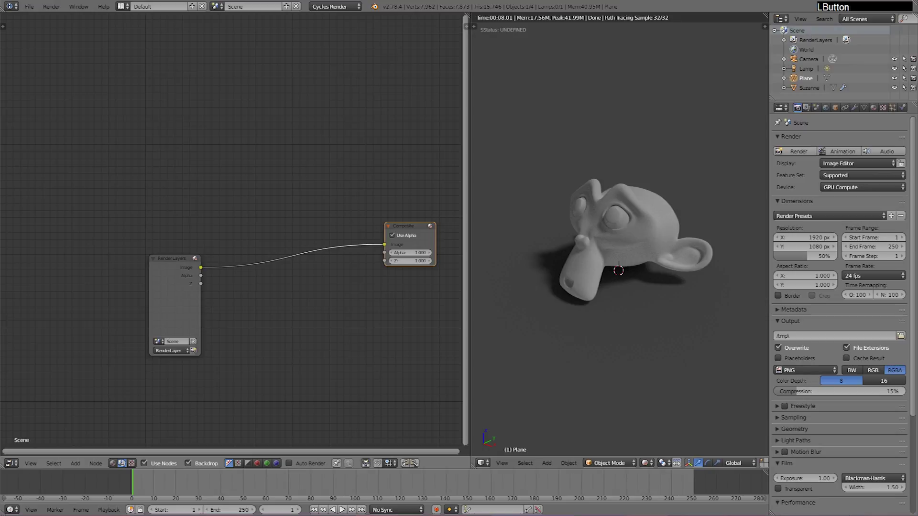
pyautogui.moveTo(2, 228); pyautogui.dragTo(170, 116)
pyautogui.moveTo(171, 116); pyautogui.dragTo(205, 151, button='middle')
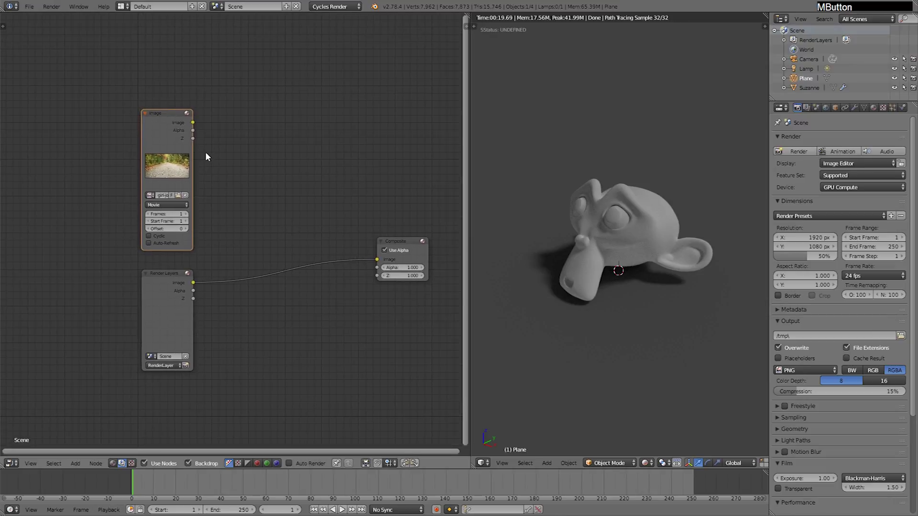
# Preview the movie through a Viewer node, set it to 300 frames and scrub ahead to the runner
pyautogui.scroll(4, 187, 182)
pyautogui.keyDown('ctrl'); pyautogui.keyDown('shift'); pyautogui.click(167, 114); pyautogui.keyUp('shift'); pyautogui.keyUp('ctrl')
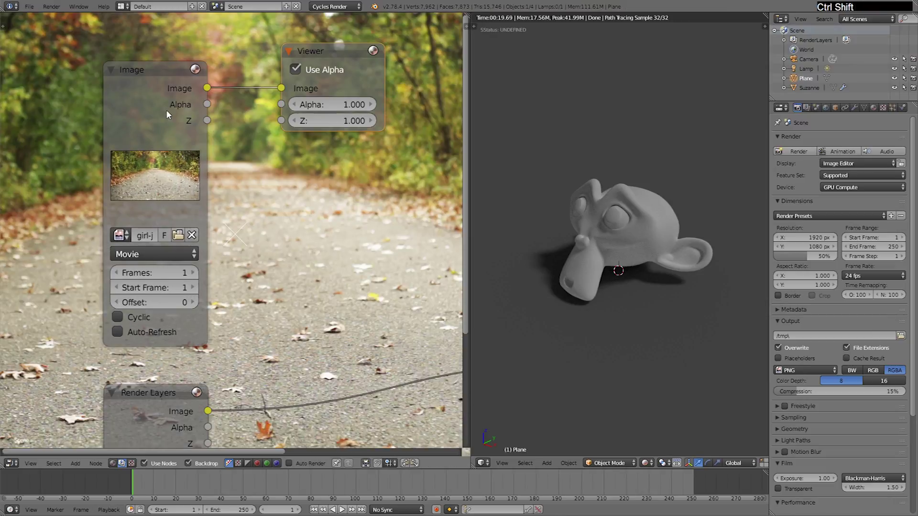
pyautogui.scroll(-3, 220, 158)
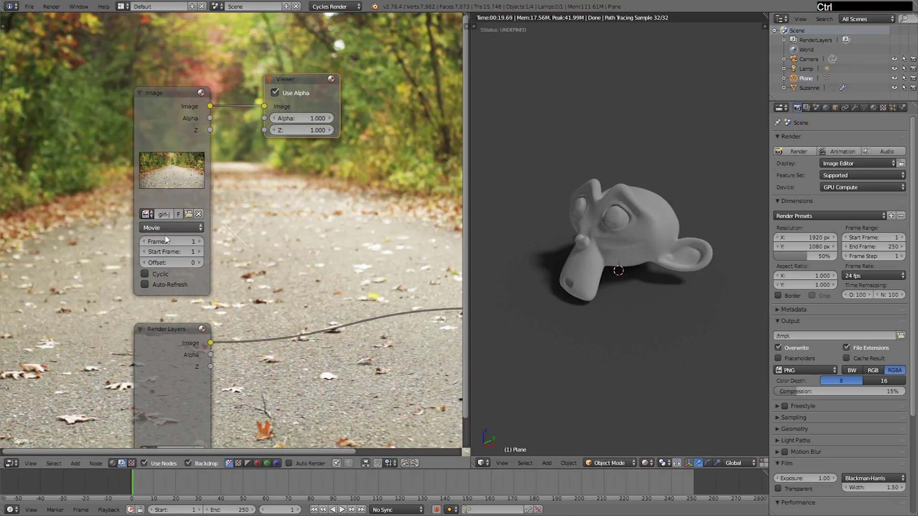
pyautogui.click(168, 243)
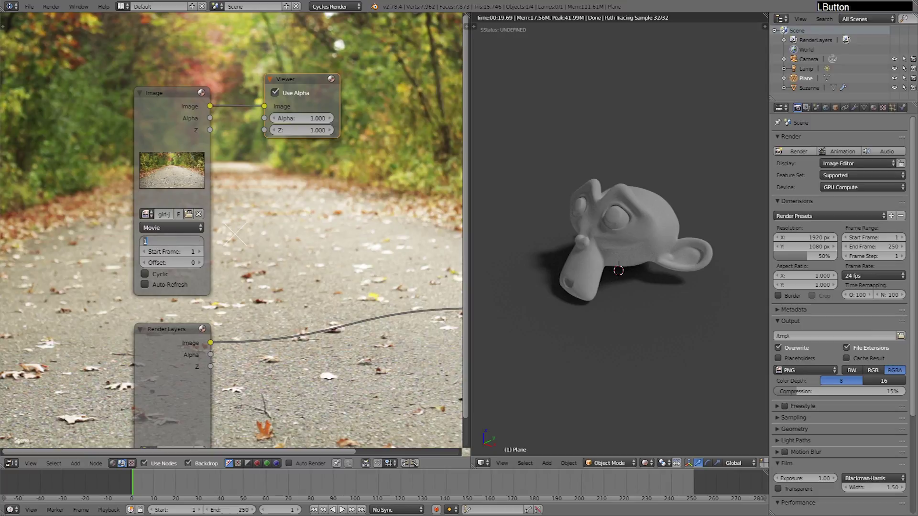
pyautogui.write('300')
pyautogui.press('Return')
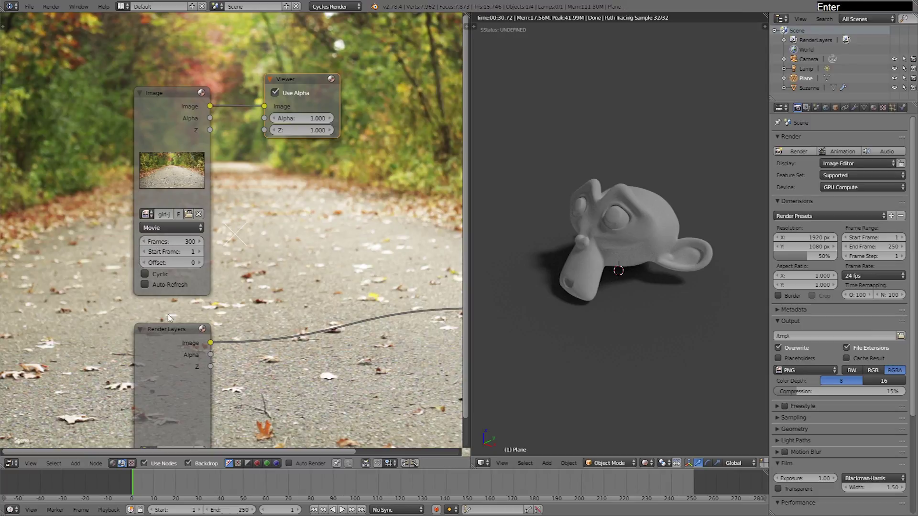
pyautogui.moveTo(294, 475); pyautogui.dragTo(324, 471)
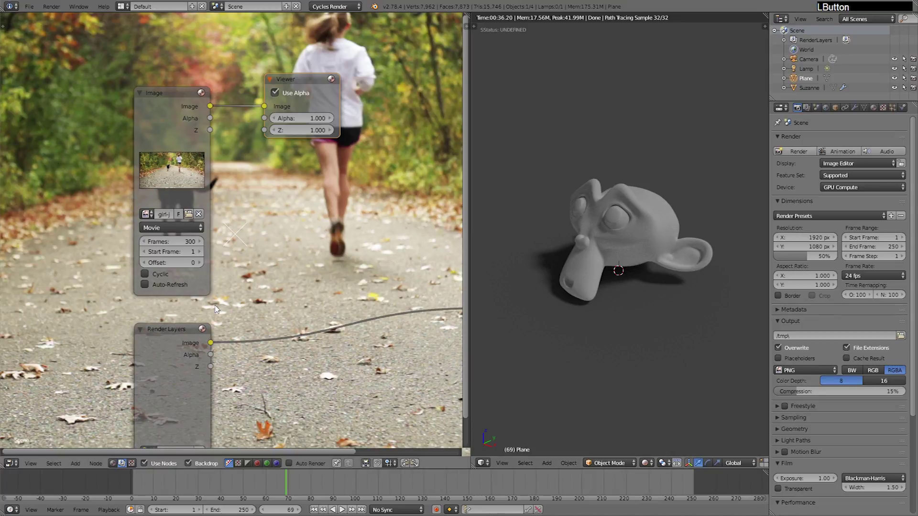
pyautogui.click(164, 110)
pyautogui.scroll(-2, 198, 163)
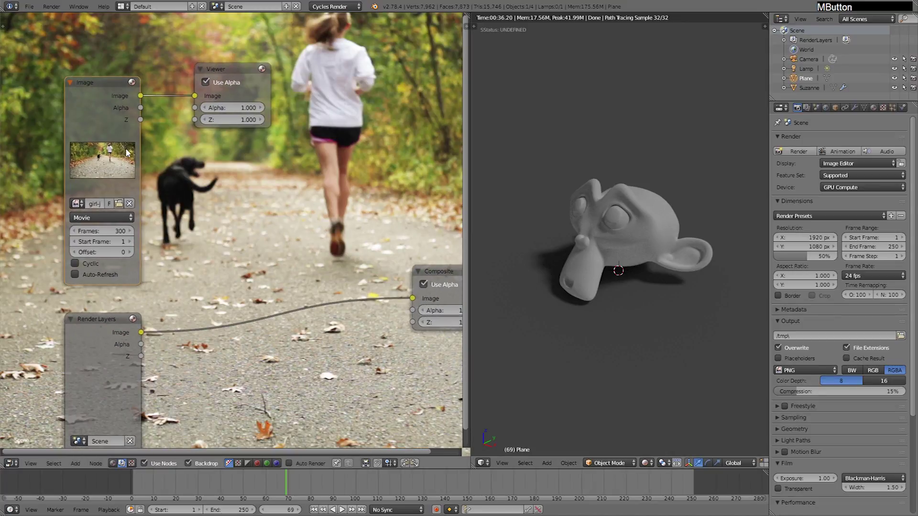
pyautogui.moveTo(198, 162); pyautogui.dragTo(166, 173, button='middle')
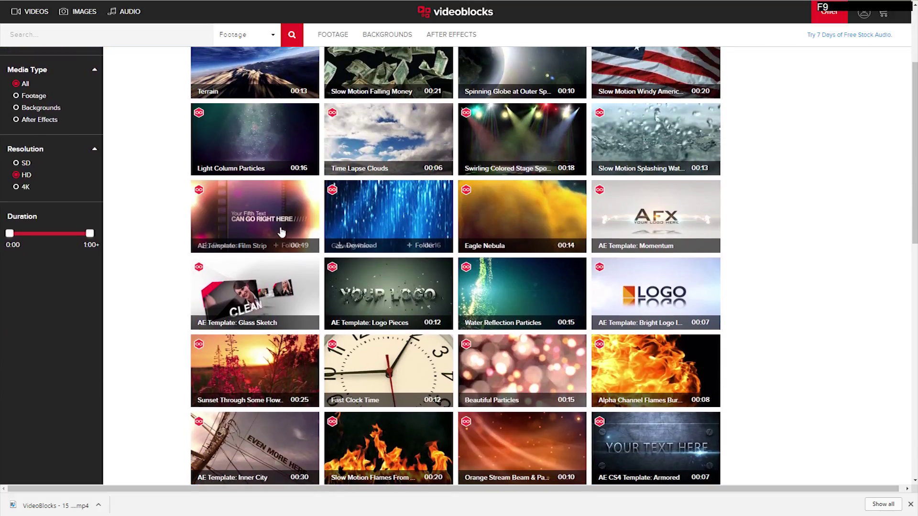
pyautogui.scroll(-4, 391, 191)
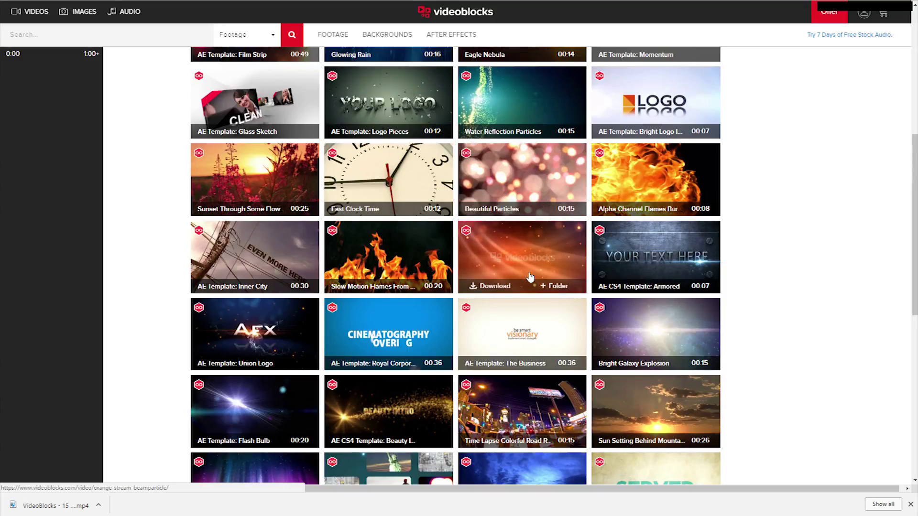
# Scroll through the VideoBlocks stock clips and another collection of space and abstract footage
pyautogui.scroll(-3, 521, 267)
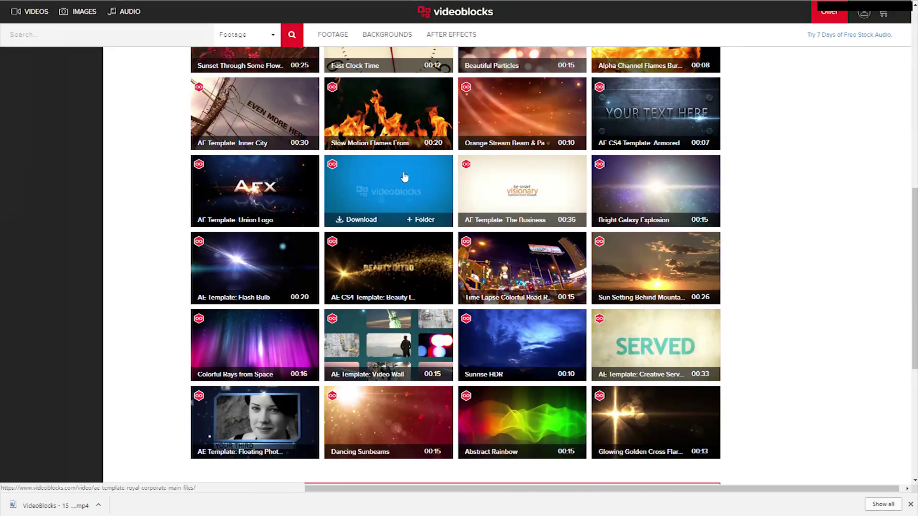
pyautogui.scroll(-2, 420, 173)
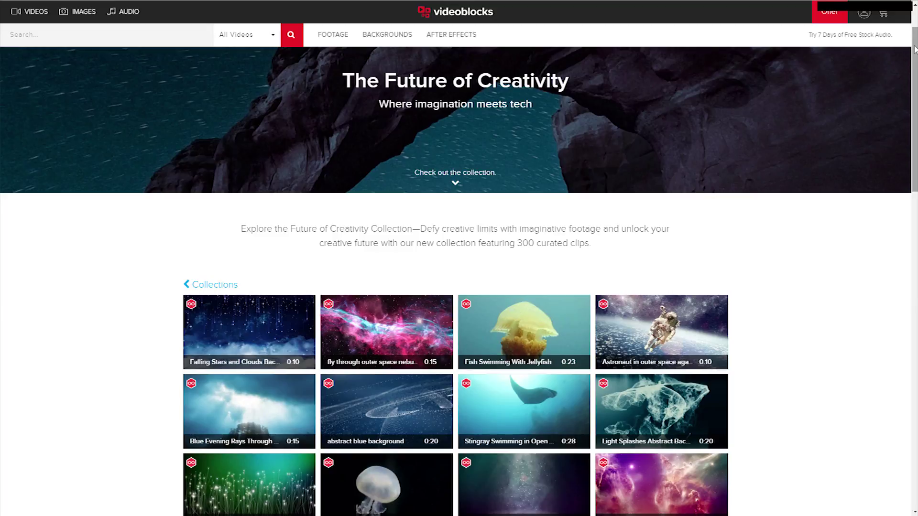
pyautogui.moveTo(915, 57); pyautogui.dragTo(901, 228)
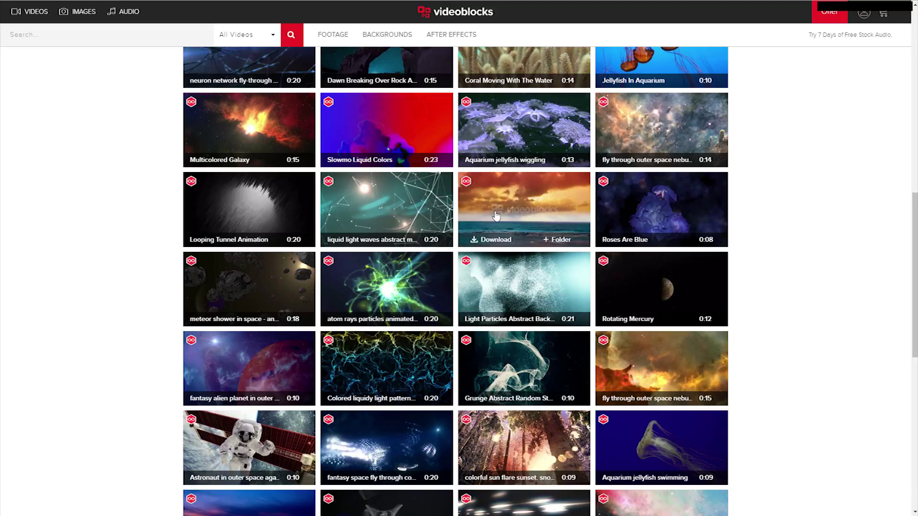
pyautogui.moveTo(425, 221)
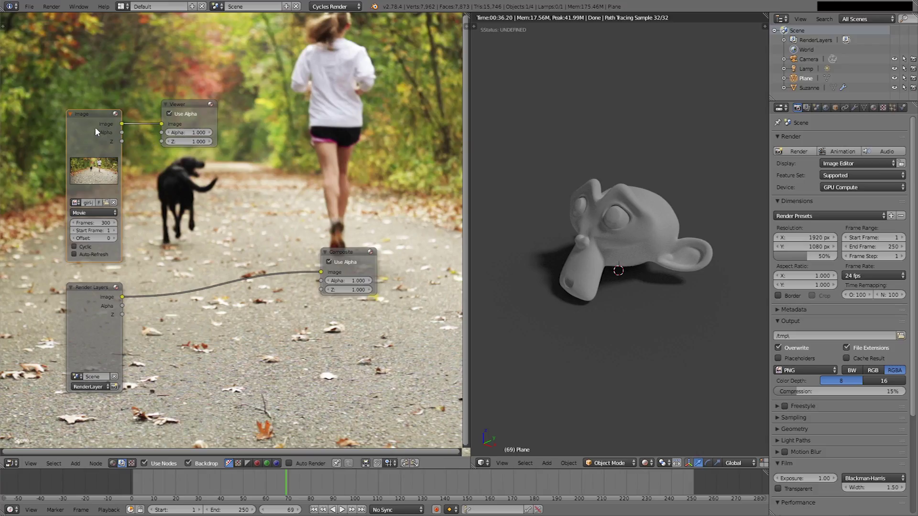
# Move the Viewer node right and switch the backdrop between the jogger footage and the render layer
pyautogui.moveTo(178, 108); pyautogui.dragTo(265, 108)
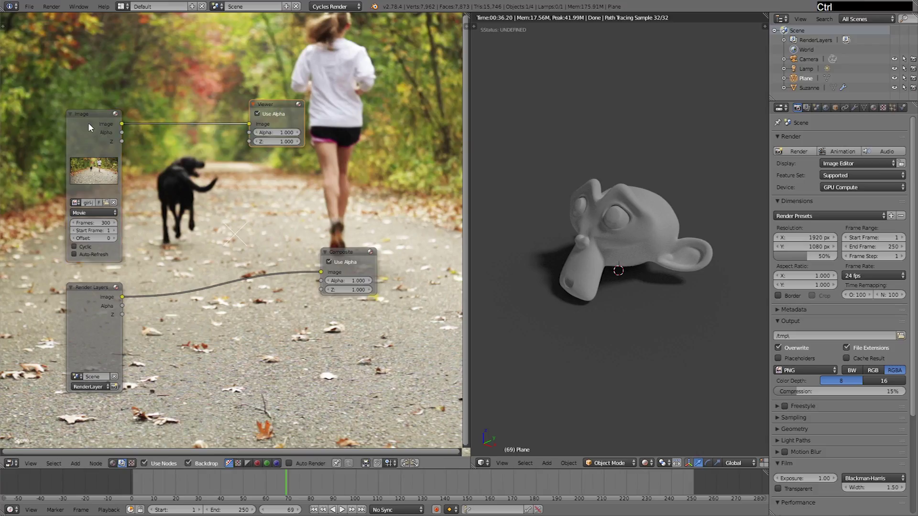
pyautogui.keyDown('ctrl'); pyautogui.keyDown('shift'); pyautogui.click(90, 114); pyautogui.keyUp('shift'); pyautogui.keyUp('ctrl')
pyautogui.keyDown('ctrl'); pyautogui.keyDown('shift'); pyautogui.click(90, 115); pyautogui.keyUp('shift'); pyautogui.keyUp('ctrl')
pyautogui.keyDown('ctrl'); pyautogui.keyDown('shift'); pyautogui.click(90, 115); pyautogui.keyUp('shift'); pyautogui.keyUp('ctrl')
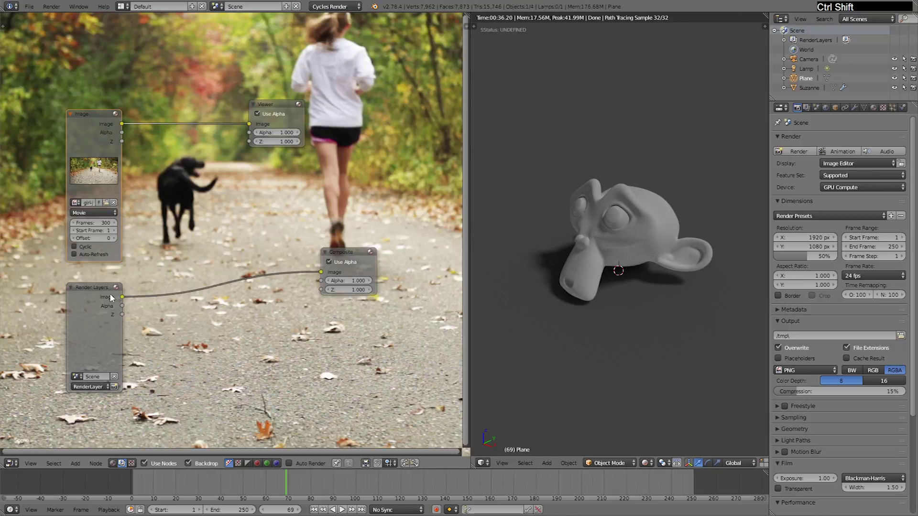
pyautogui.keyDown('ctrl'); pyautogui.keyDown('shift'); pyautogui.click(93, 306); pyautogui.keyUp('shift'); pyautogui.keyUp('ctrl')
pyautogui.keyDown('ctrl'); pyautogui.keyDown('shift'); pyautogui.click(99, 123); pyautogui.keyUp('shift'); pyautogui.keyUp('ctrl')
pyautogui.keyDown('ctrl'); pyautogui.keyDown('shift'); pyautogui.click(76, 322); pyautogui.keyUp('shift'); pyautogui.keyUp('ctrl')
pyautogui.keyDown('ctrl'); pyautogui.keyDown('shift'); pyautogui.click(88, 117); pyautogui.keyUp('shift'); pyautogui.keyUp('ctrl')
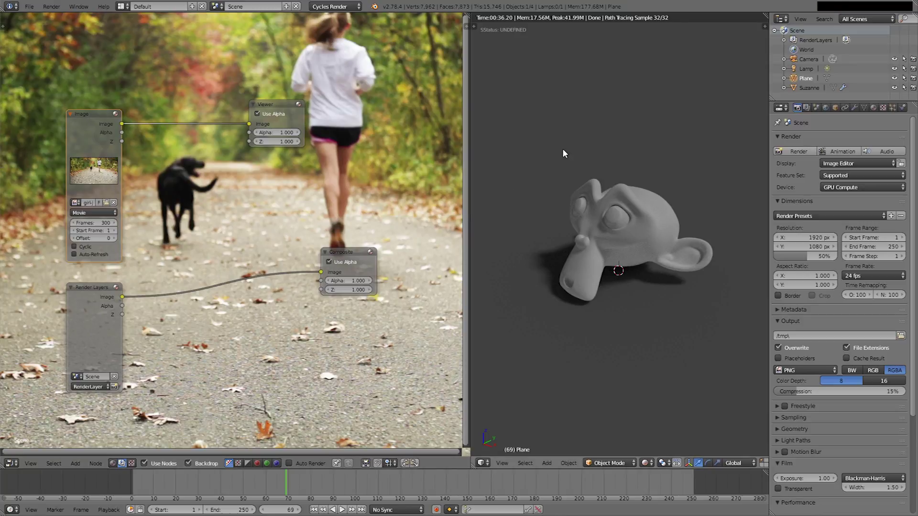
# Re-render Suzanne with F12, then shift the Viewer and Composite nodes further right
pyautogui.press('F12')
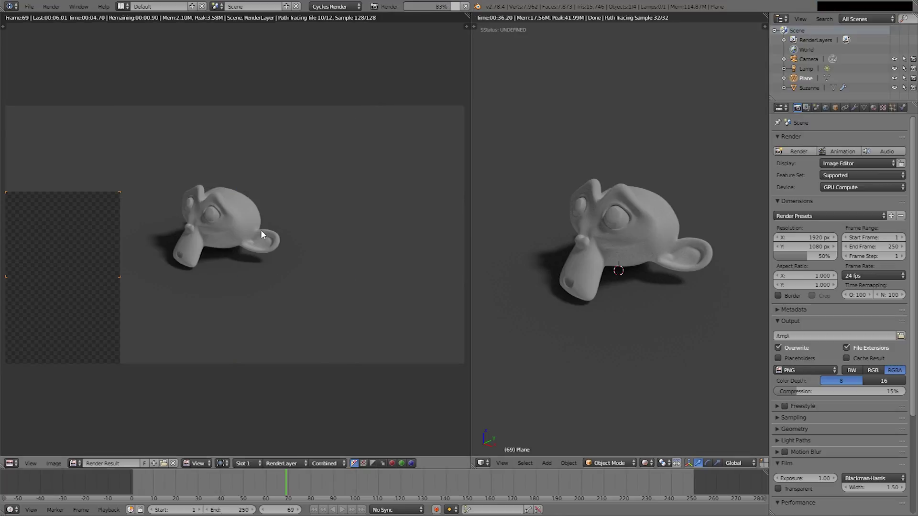
pyautogui.press('Escape')
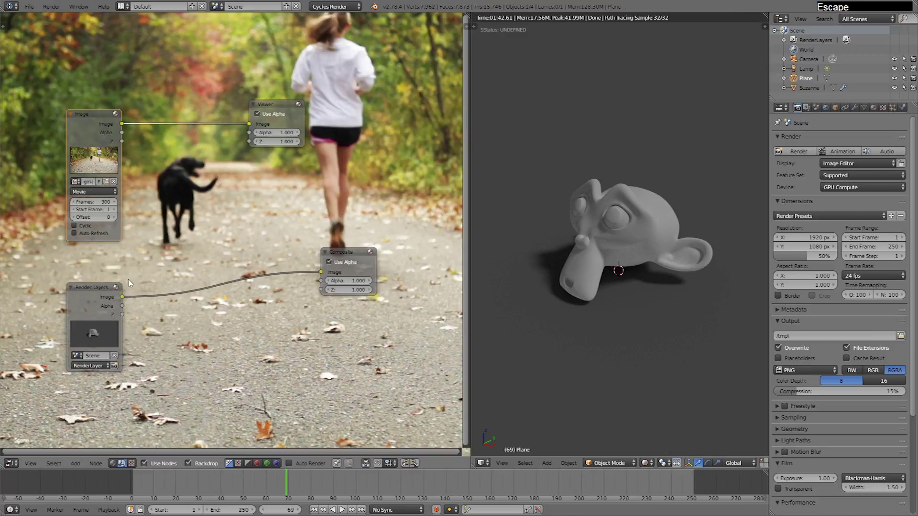
pyautogui.keyDown('ctrl'); pyautogui.keyDown('shift'); pyautogui.click(94, 296); pyautogui.keyUp('shift'); pyautogui.keyUp('ctrl')
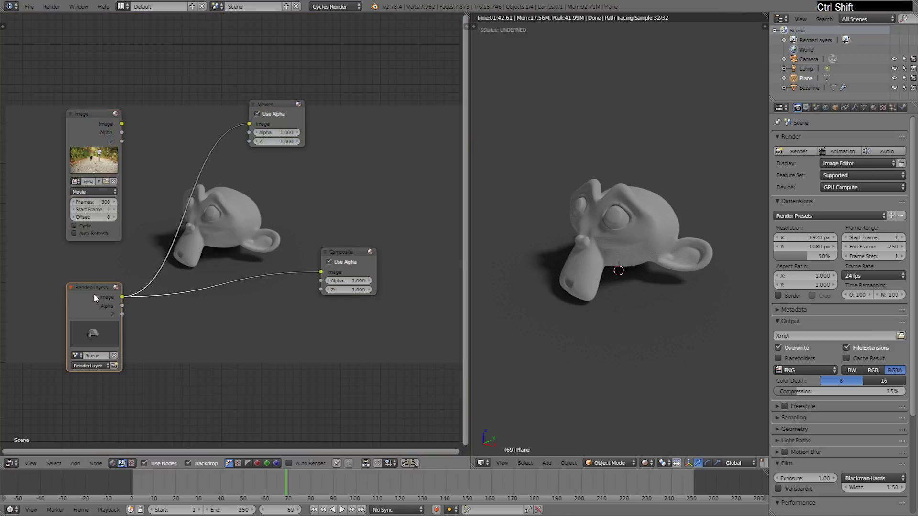
pyautogui.keyDown('ctrl'); pyautogui.keyDown('shift'); pyautogui.click(95, 120); pyautogui.keyUp('shift'); pyautogui.keyUp('ctrl')
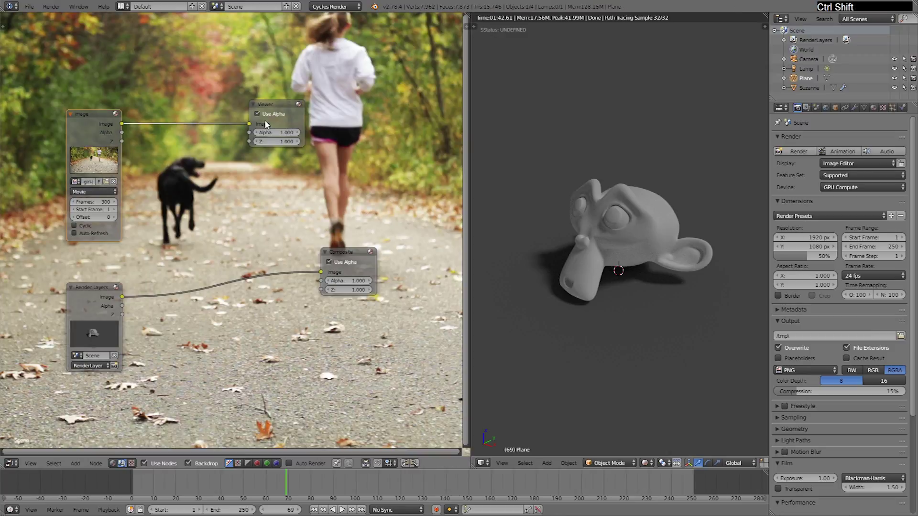
pyautogui.moveTo(265, 119); pyautogui.dragTo(383, 110)
pyautogui.moveTo(338, 252); pyautogui.dragTo(444, 259)
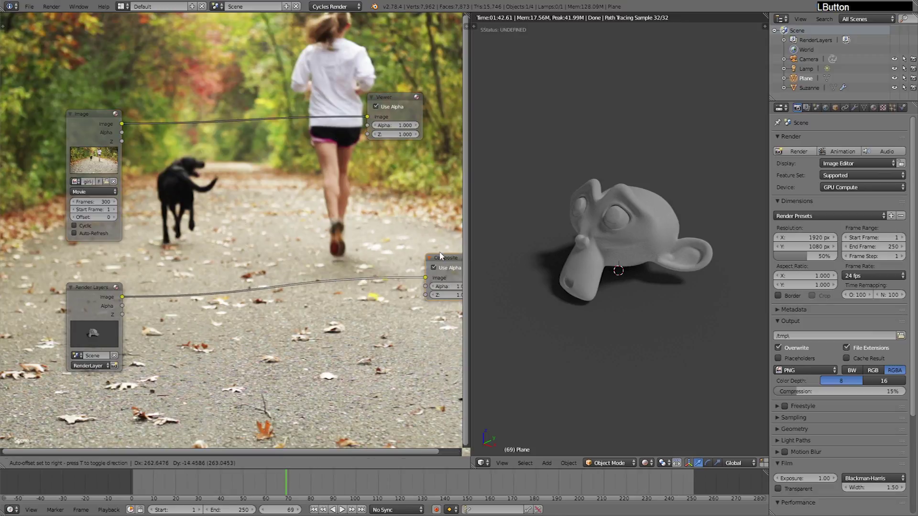
# Add an Alpha Over node with footage in the first input and render in the second, previewed in a shrunk backdrop
pyautogui.moveTo(397, 98); pyautogui.dragTo(451, 119)
pyautogui.hotkey('shift', 'a')
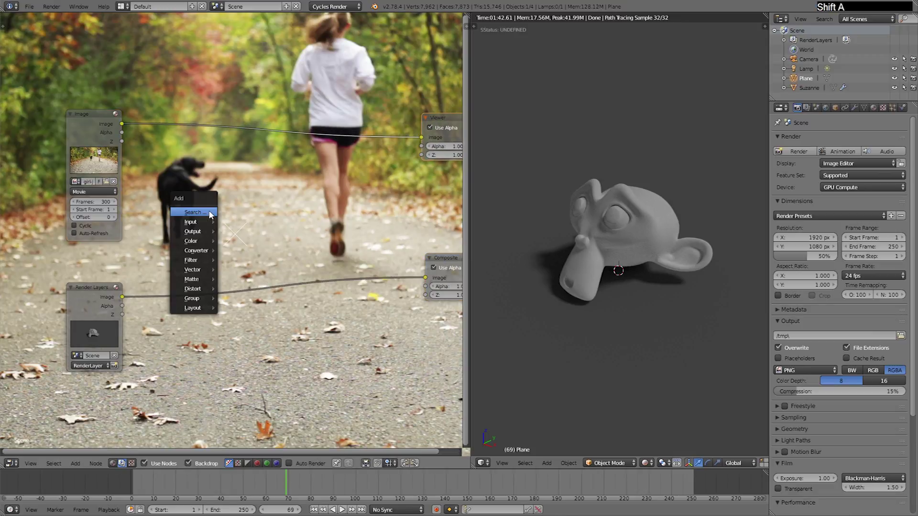
pyautogui.moveTo(196, 241)
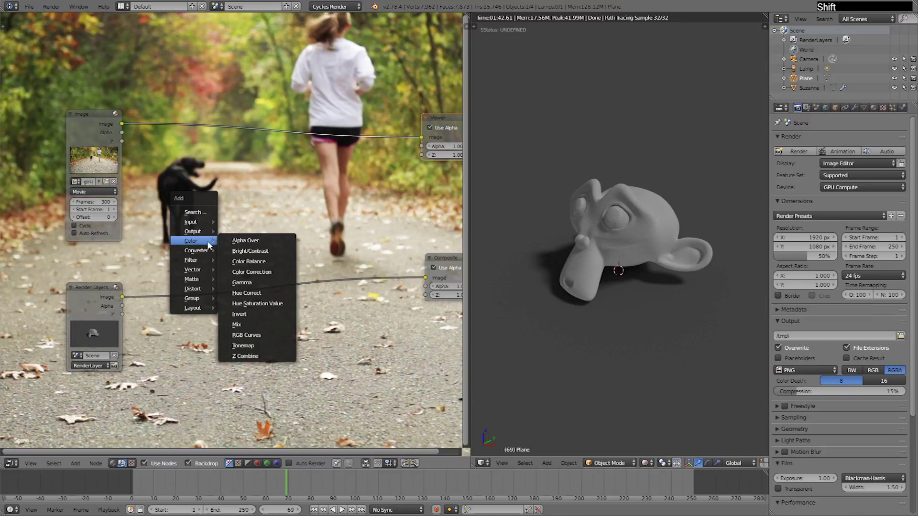
pyautogui.click(255, 242)
pyautogui.click(232, 167)
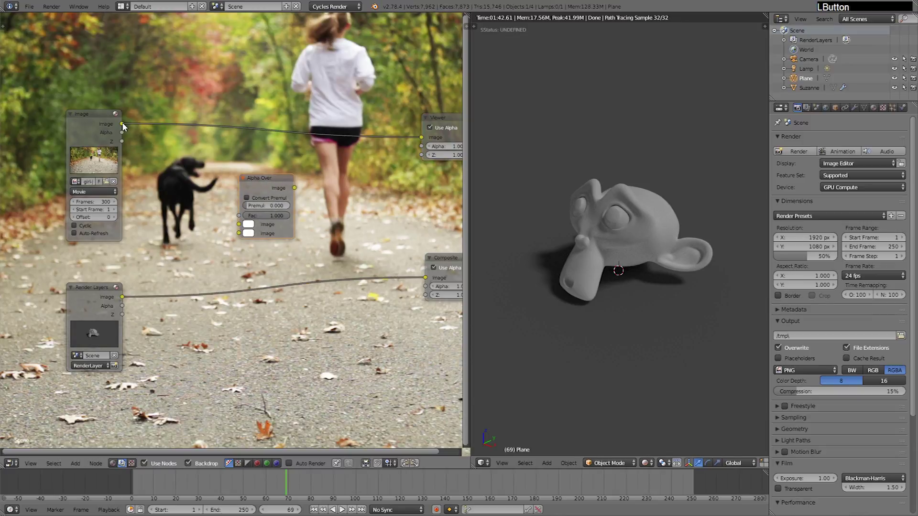
pyautogui.moveTo(122, 124); pyautogui.dragTo(238, 224)
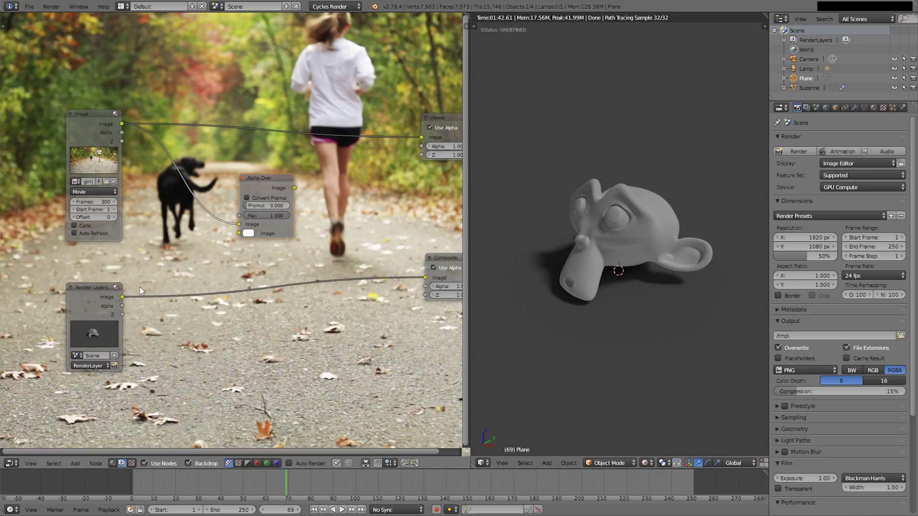
pyautogui.moveTo(123, 296); pyautogui.dragTo(238, 233)
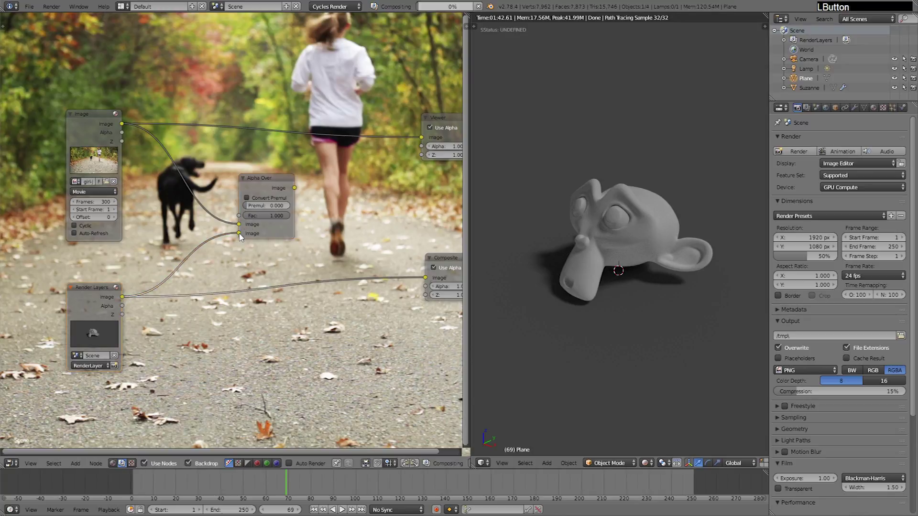
pyautogui.keyDown('ctrl'); pyautogui.keyDown('shift'); pyautogui.click(269, 181); pyautogui.keyUp('shift'); pyautogui.keyUp('ctrl')
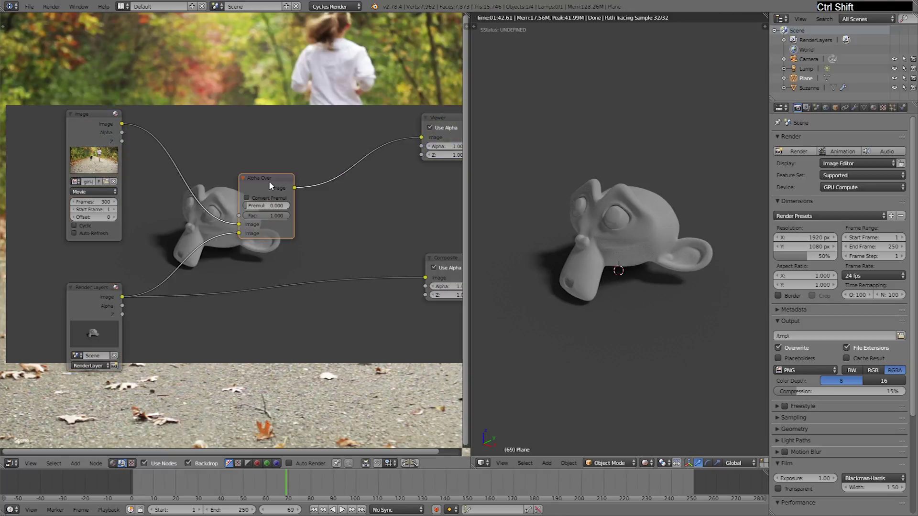
pyautogui.press('v')
pyautogui.press('v')
pyautogui.press('v')
pyautogui.press('v')
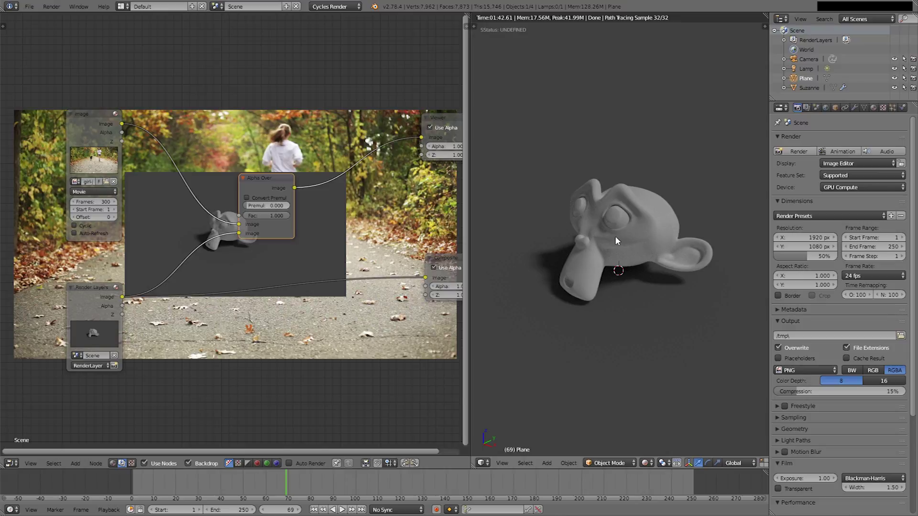
# Switch the 3D viewport to camera view and adjust Suzanne's framing
pyautogui.press('KP_0')
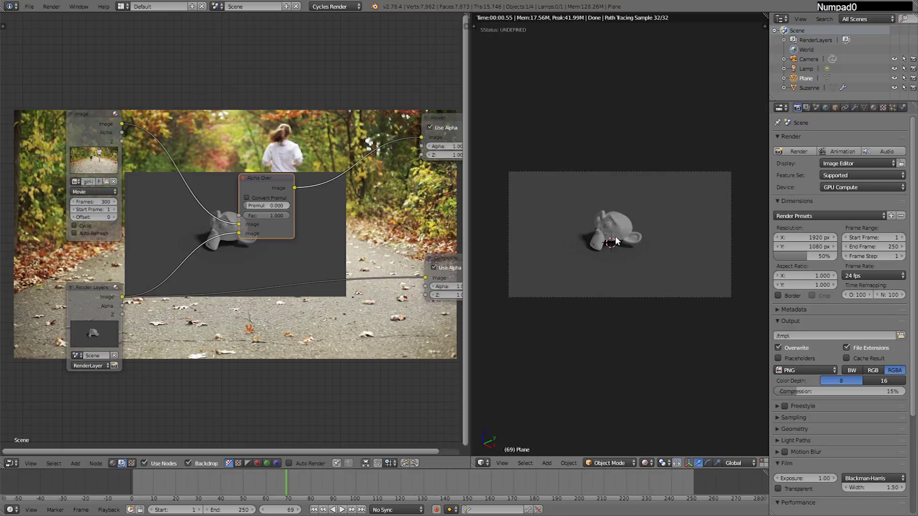
pyautogui.moveTo(652, 218); pyautogui.dragTo(621, 226, button='middle')
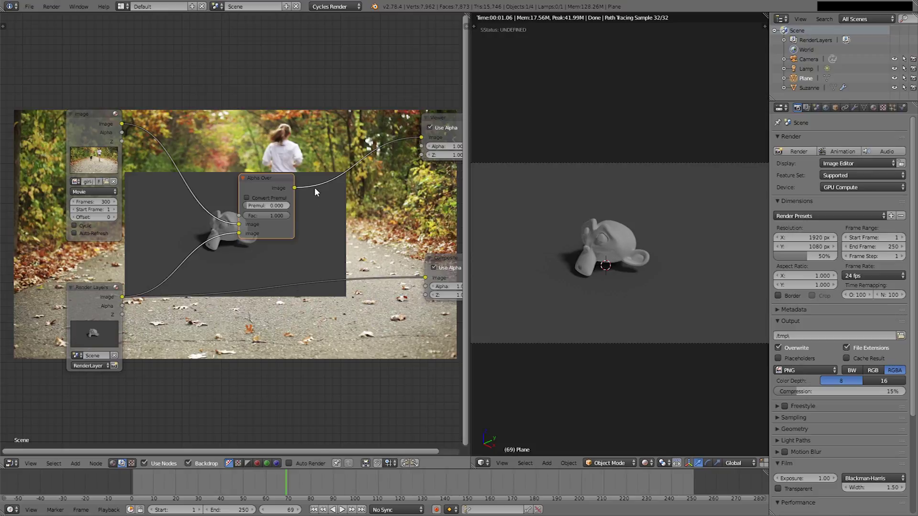
# Enable Film Transparent in the render settings and re-render the frame with F12
pyautogui.moveTo(314, 187); pyautogui.dragTo(295, 232, button='middle')
pyautogui.scroll(2, 253, 234)
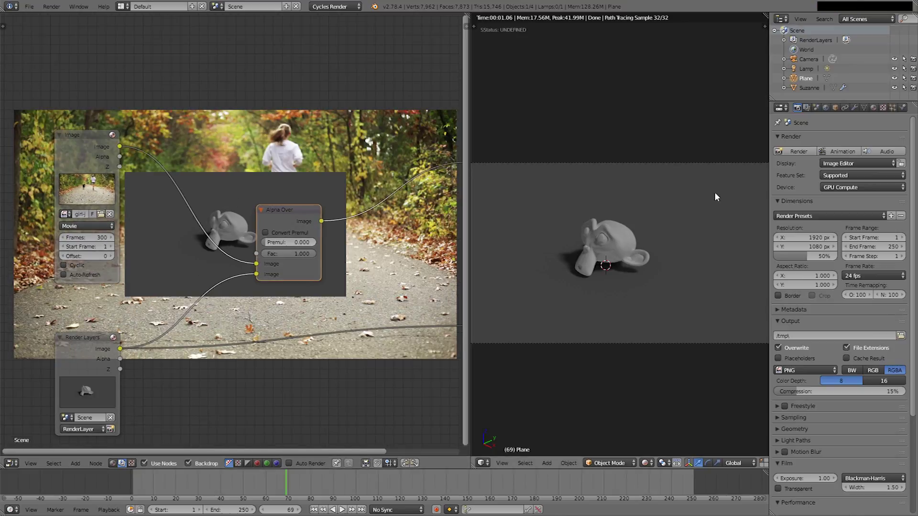
pyautogui.click(797, 108)
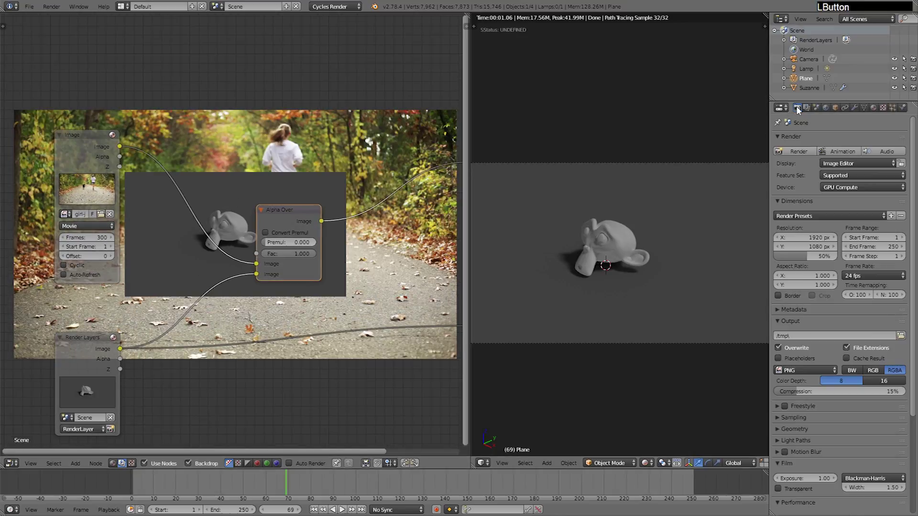
pyautogui.moveTo(793, 327); pyautogui.dragTo(797, 253, button='middle')
pyautogui.moveTo(795, 350); pyautogui.dragTo(799, 280, button='middle')
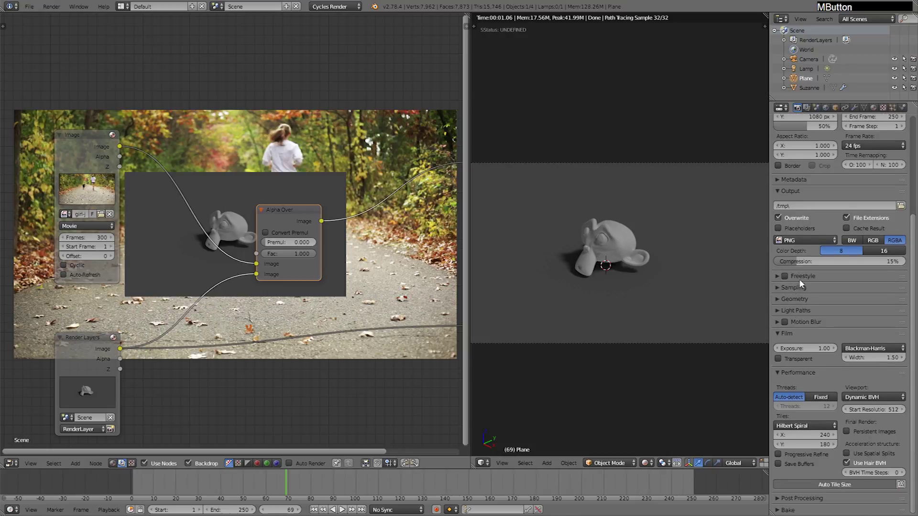
pyautogui.click(778, 359)
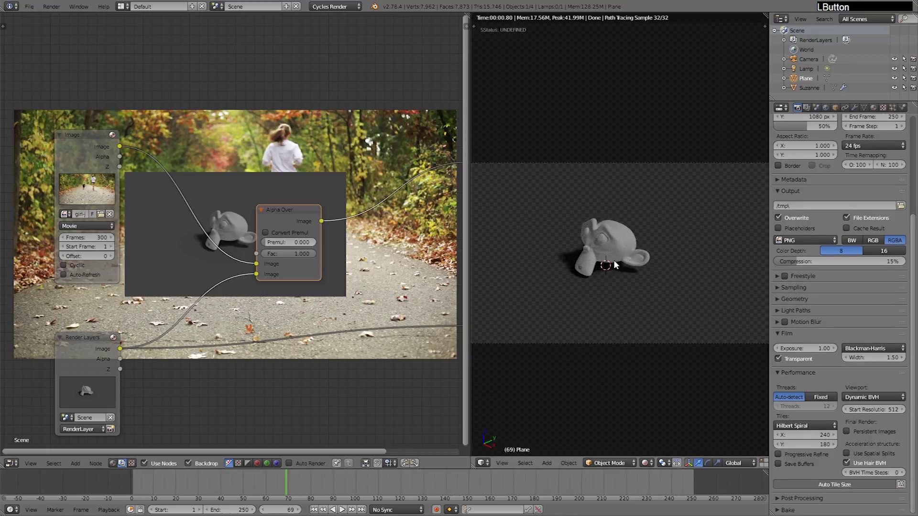
pyautogui.scroll(2, 610, 244)
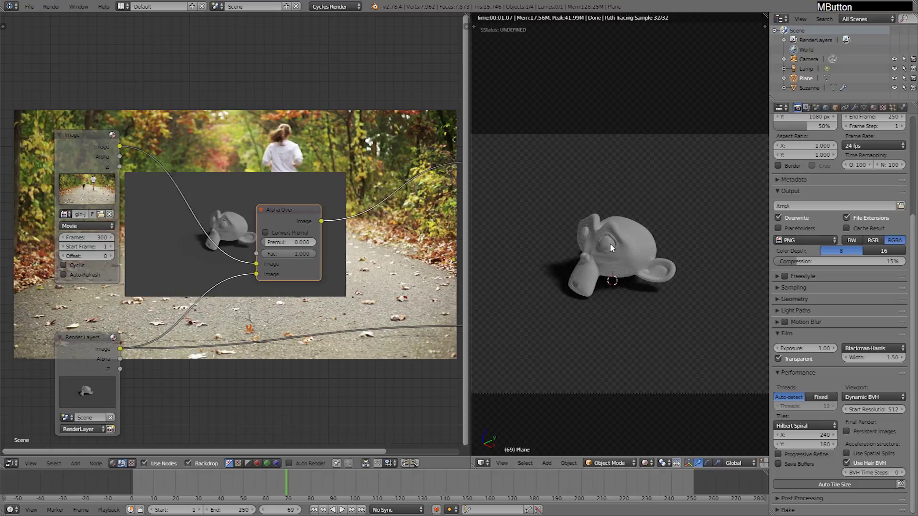
pyautogui.press('F12')
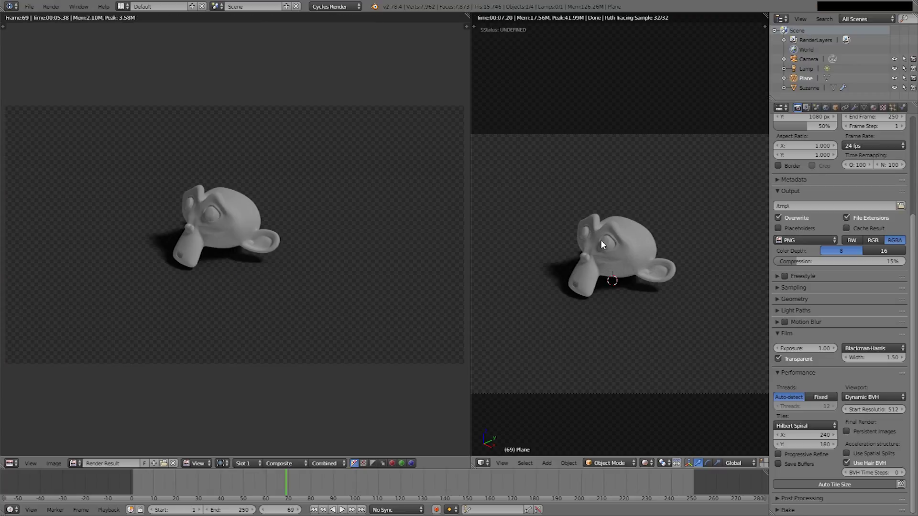
pyautogui.press('Escape')
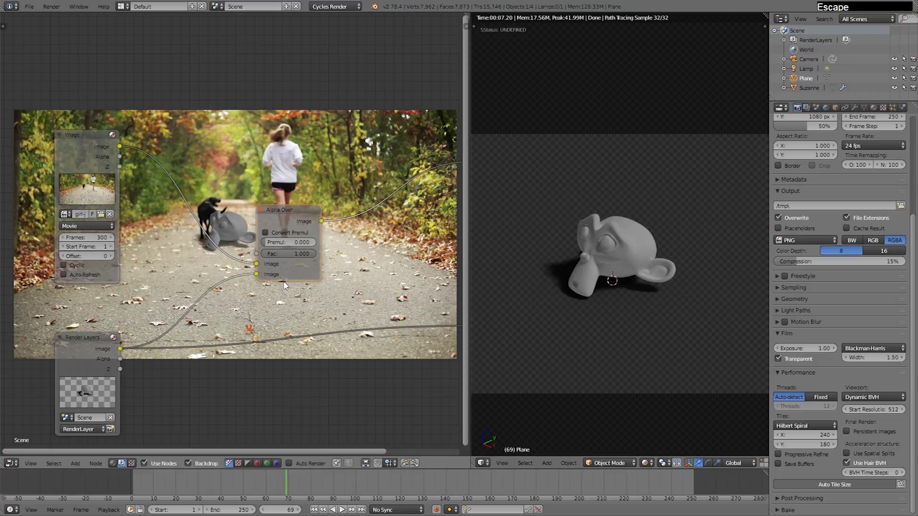
# Pan and zoom the node tree and reposition the footage Image node over the composite preview
pyautogui.moveTo(288, 224); pyautogui.dragTo(282, 158, button='middle')
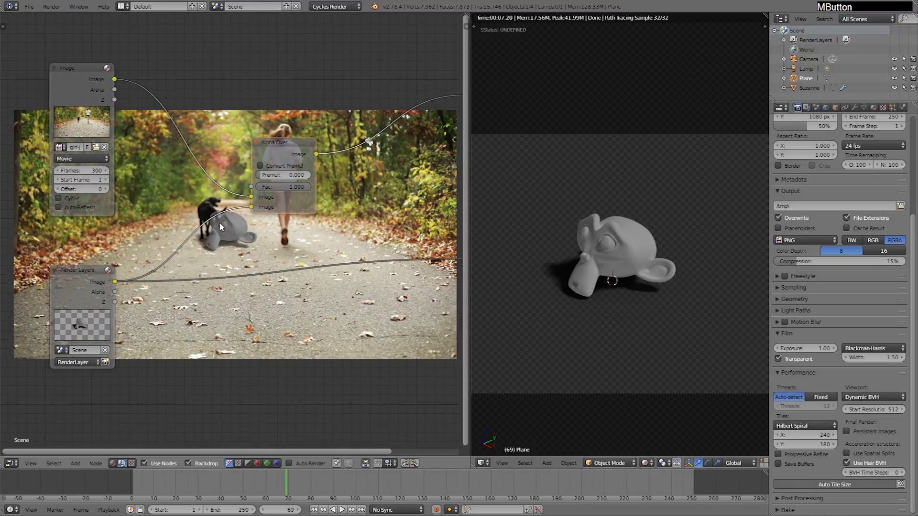
pyautogui.scroll(1, 222, 230)
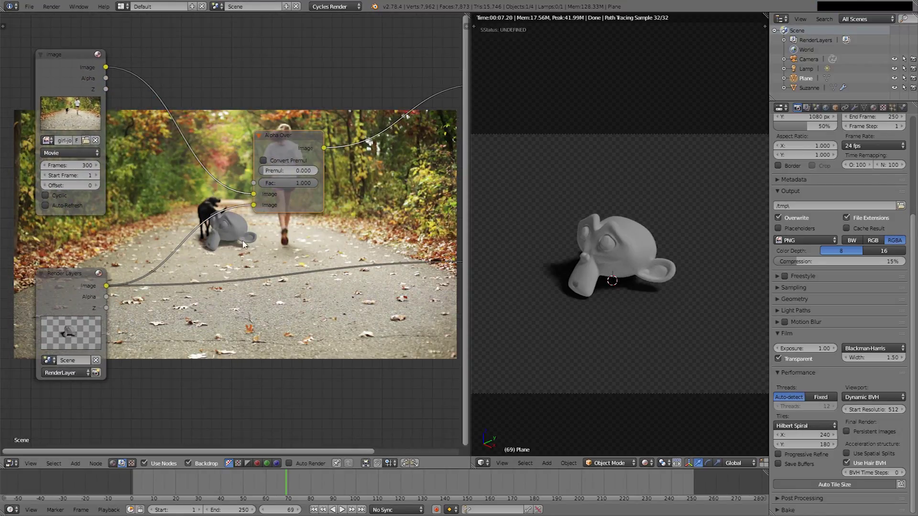
pyautogui.moveTo(244, 242); pyautogui.dragTo(266, 316, button='middle')
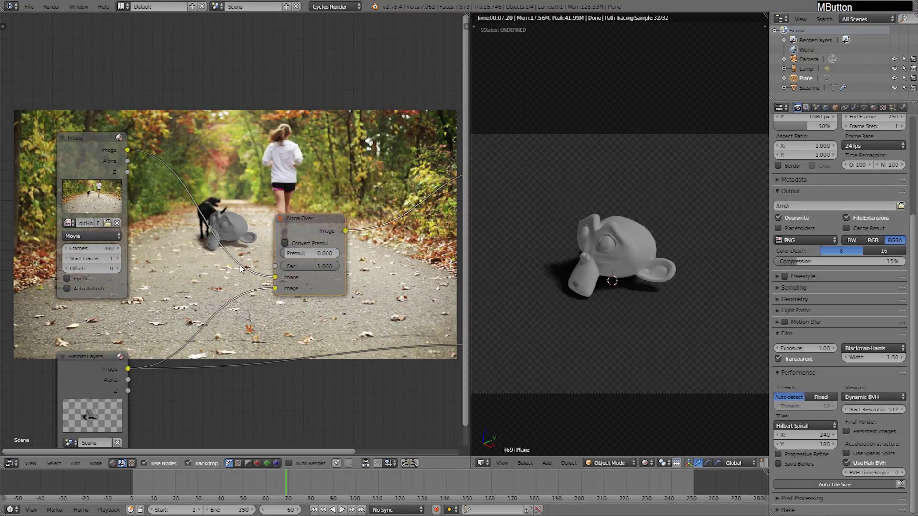
pyautogui.moveTo(102, 141)
pyautogui.mouseDown()
pyautogui.moveTo(74, 150)
pyautogui.moveTo(90, 150)
pyautogui.mouseUp()
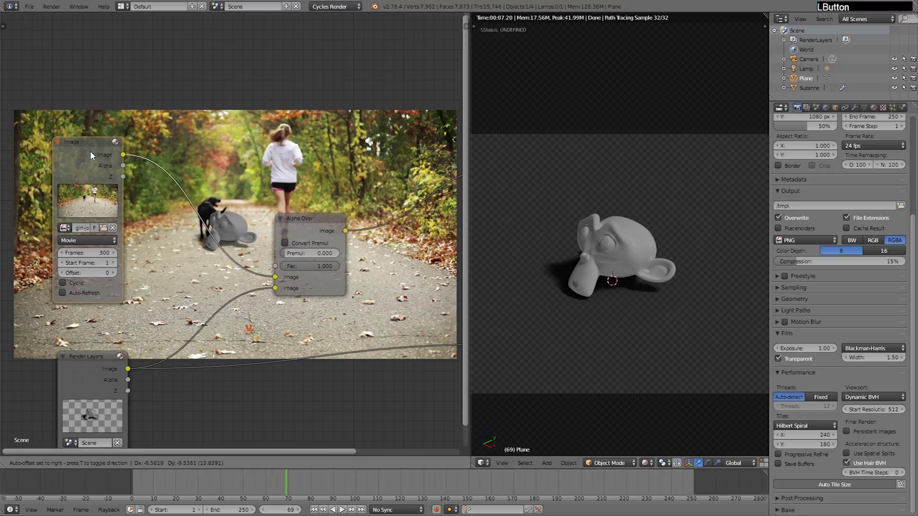
pyautogui.moveTo(807, 155); pyautogui.dragTo(812, 322, button='middle')
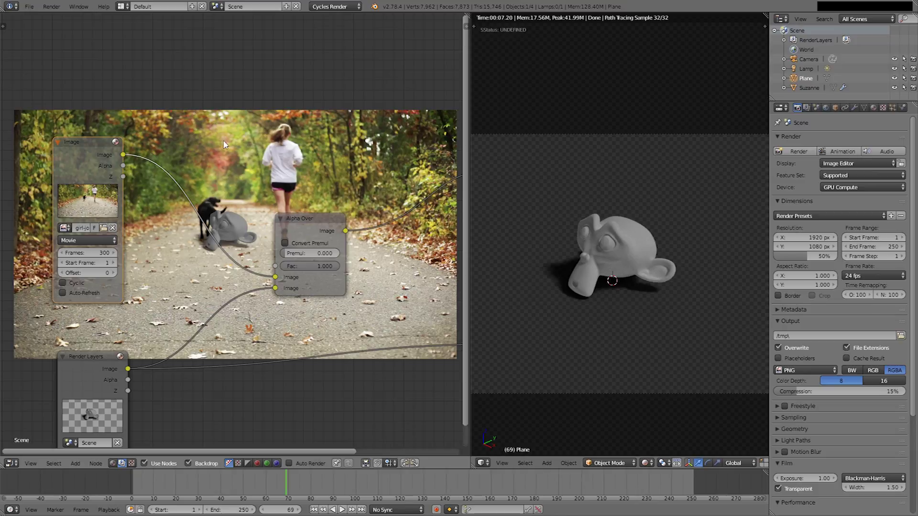
# Insert a Scale node on the footage-to-Alpha Over link and set its Space to Render Size
pyautogui.hotkey('shift', 'a')
pyautogui.moveTo(233, 142)
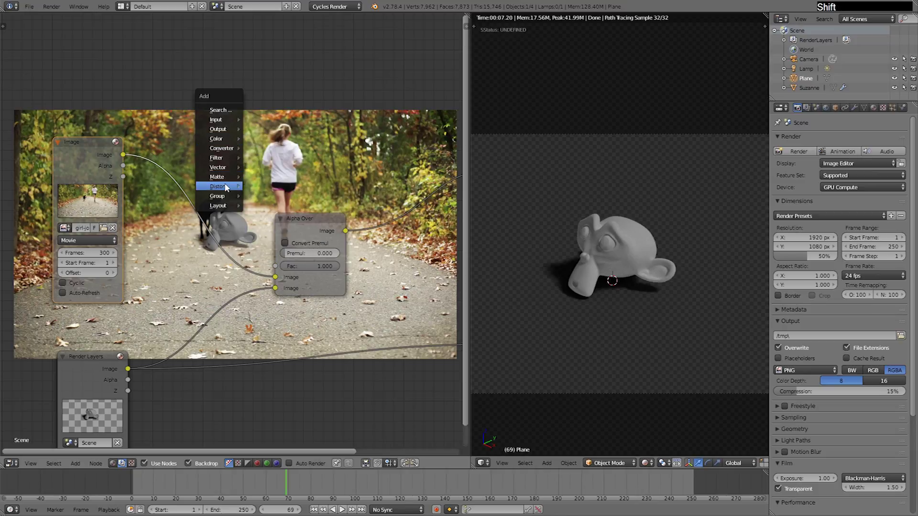
pyautogui.moveTo(227, 188)
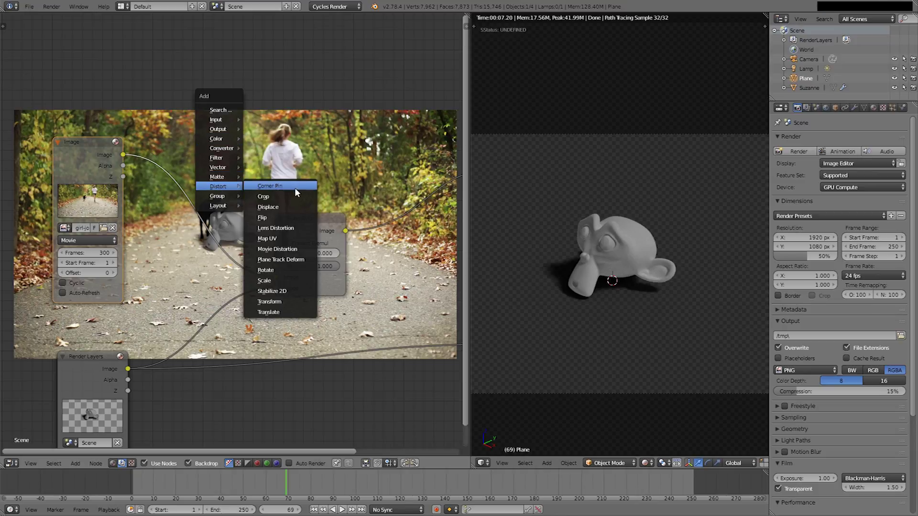
pyautogui.click(287, 281)
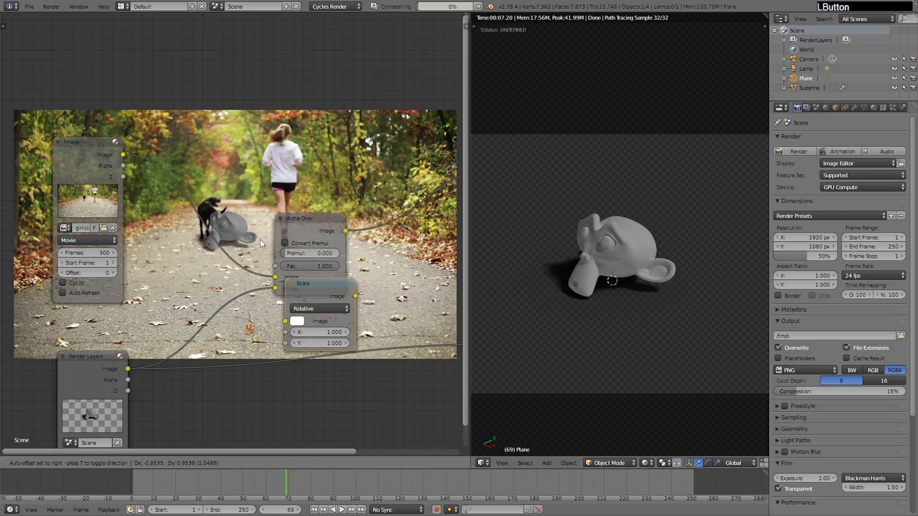
pyautogui.click(165, 161)
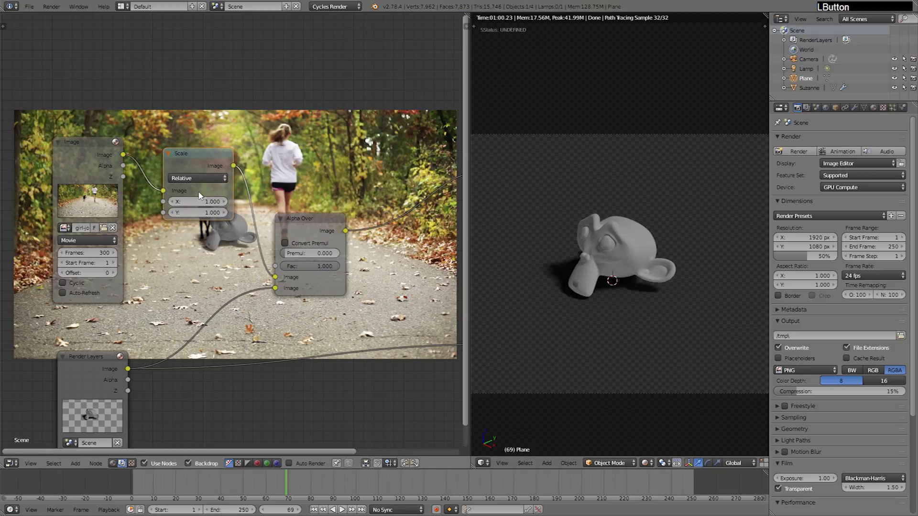
pyautogui.click(210, 180)
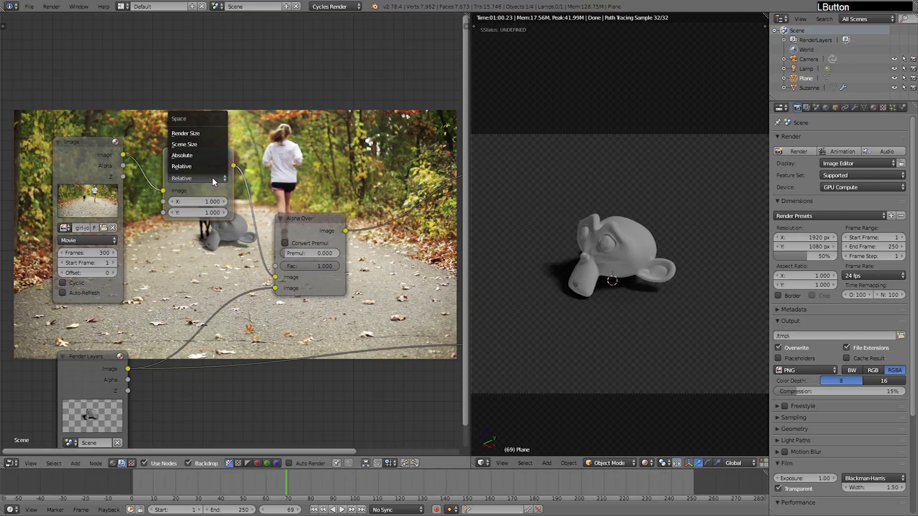
pyautogui.click(206, 133)
# Resize the backdrop image and pan the nodes up over it
pyautogui.moveTo(269, 243); pyautogui.dragTo(237, 322, button='middle')
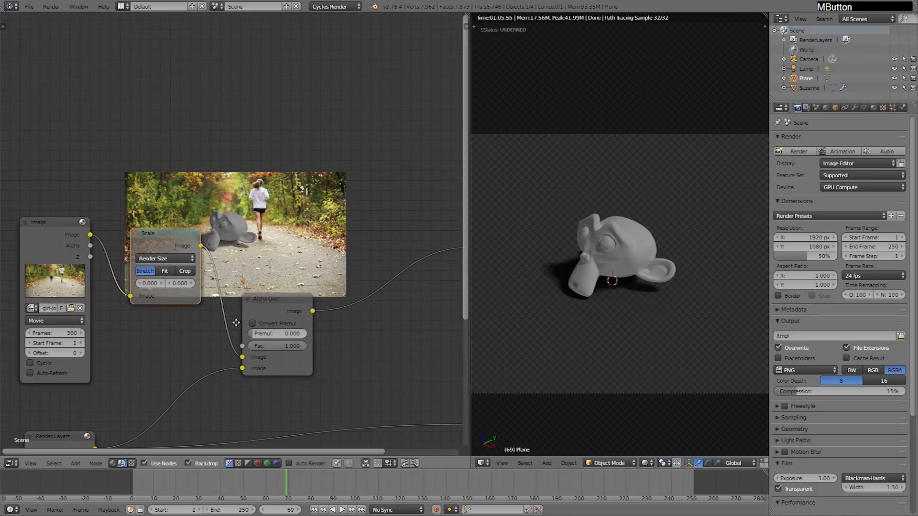
pyautogui.press('v')
pyautogui.hotkey('alt', 'v')
pyautogui.hotkey('alt', 'v')
pyautogui.hotkey('alt', 'v')
pyautogui.hotkey('alt', 'v')
pyautogui.hotkey('alt', 'v')
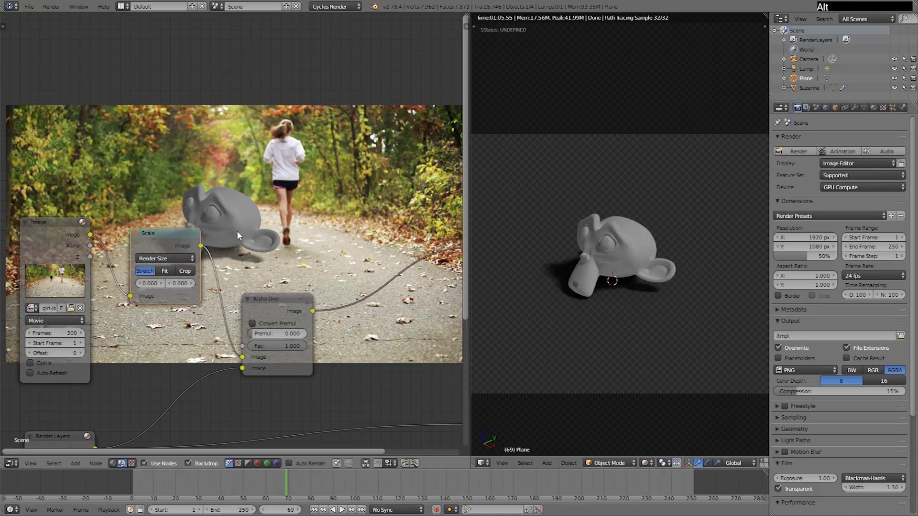
pyautogui.moveTo(236, 230); pyautogui.dragTo(269, 269, button='middle')
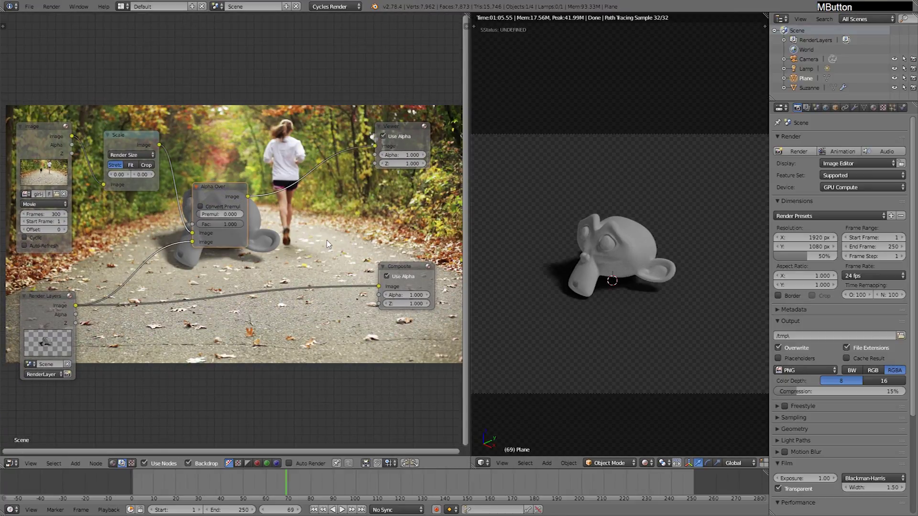
pyautogui.moveTo(316, 231); pyautogui.dragTo(311, 169, button='middle')
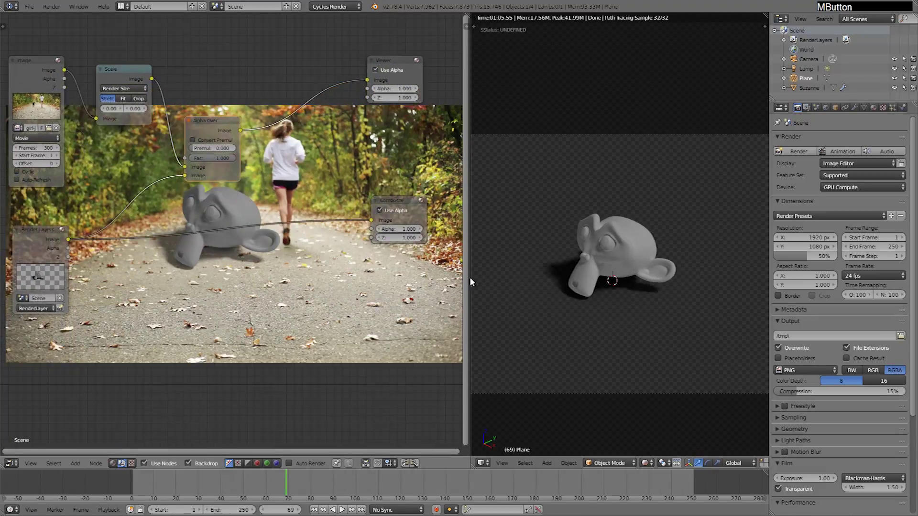
# Select the camera, raise it along Z and tilt it about its local X axis
pyautogui.rightClick(578, 134)
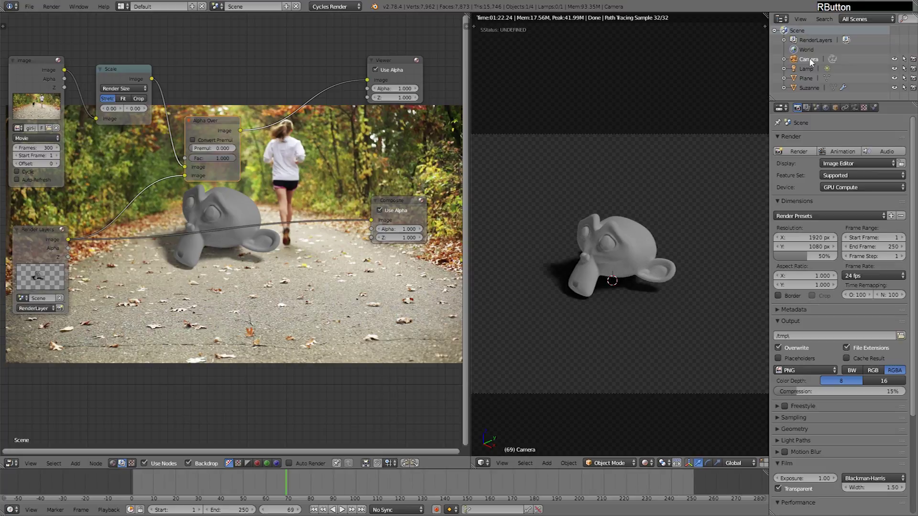
pyautogui.press('g')
pyautogui.press('z')
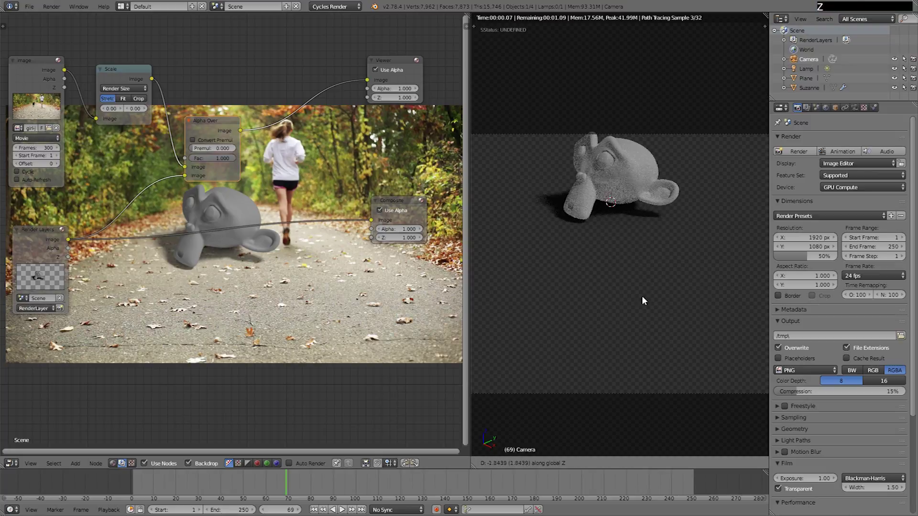
pyautogui.click(646, 365)
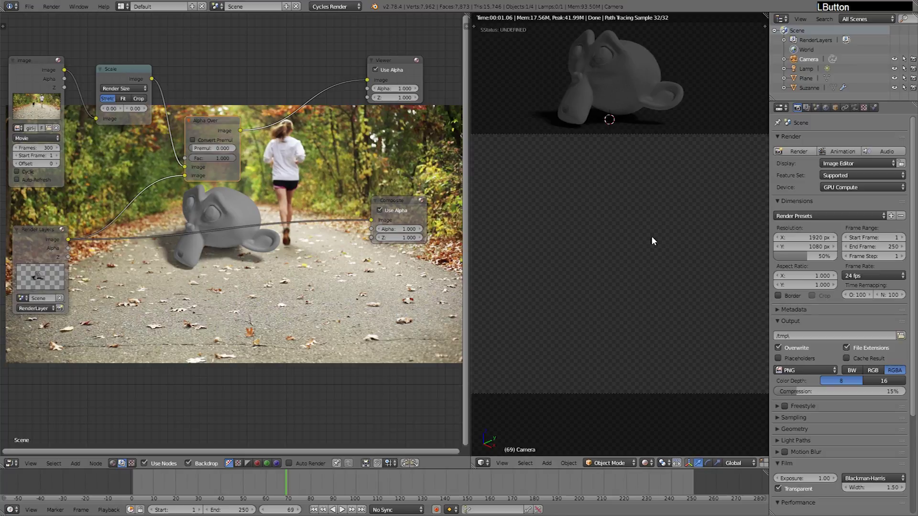
pyautogui.press('r')
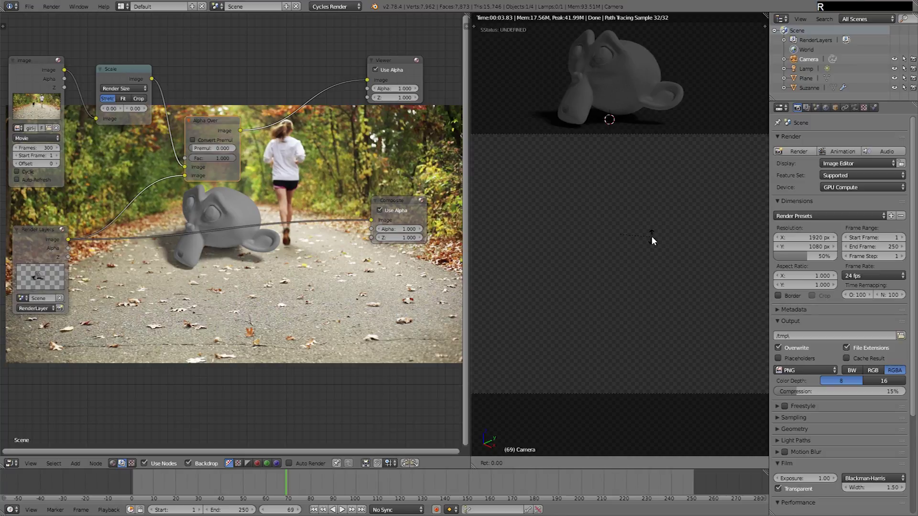
pyautogui.press('x')
pyautogui.press('x')
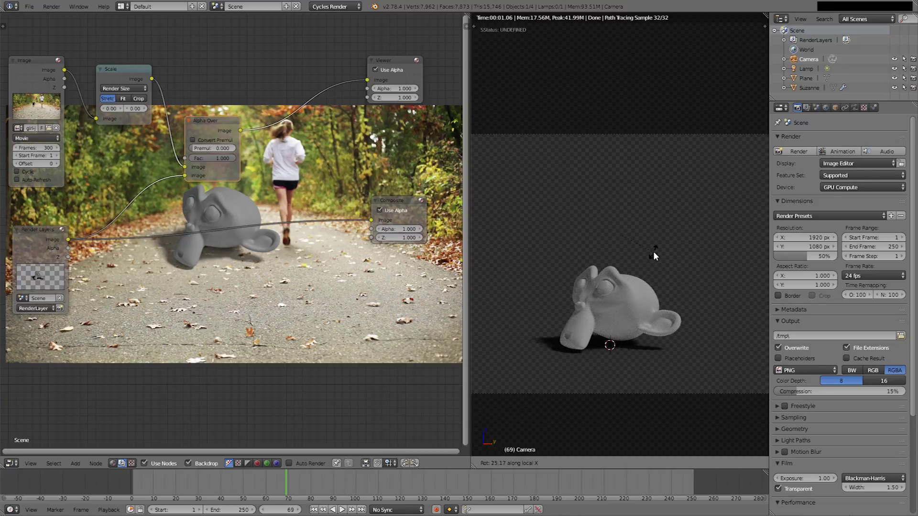
pyautogui.click(653, 242)
# Raise the camera again and slide it sideways so Suzanne sits lower left, then deselect all
pyautogui.press('g')
pyautogui.press('z')
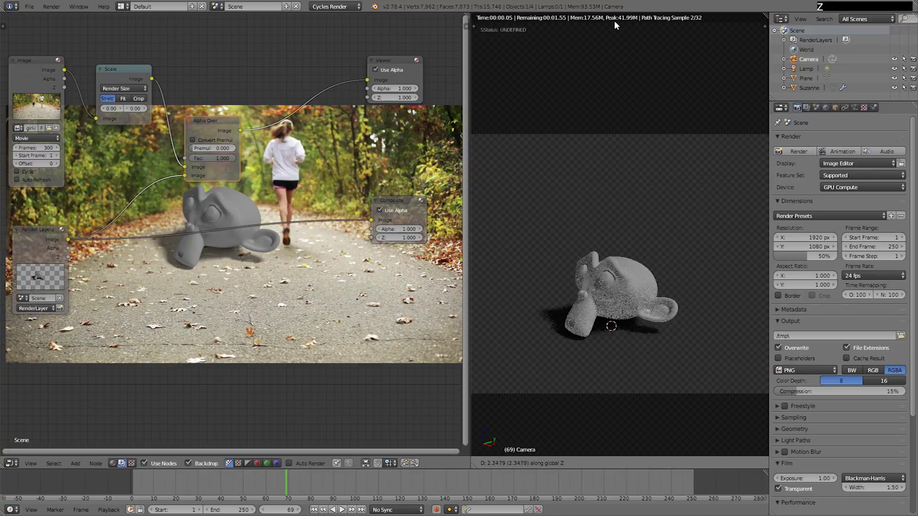
pyautogui.click(617, 452)
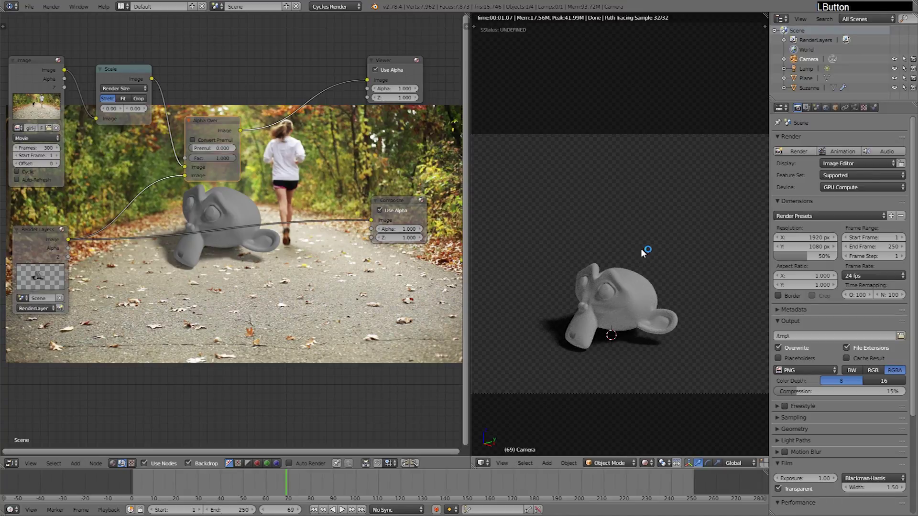
pyautogui.press('g')
pyautogui.press('x')
pyautogui.press('y')
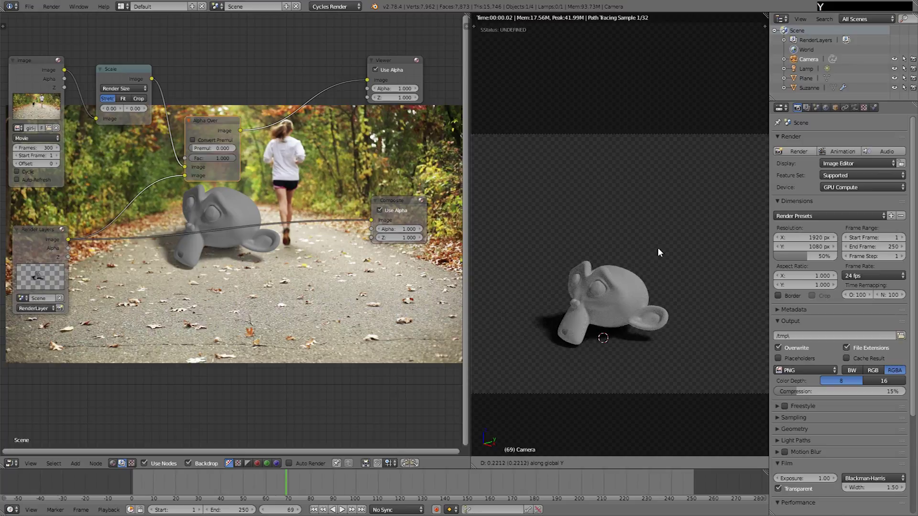
pyautogui.scroll(-4, 595, 299)
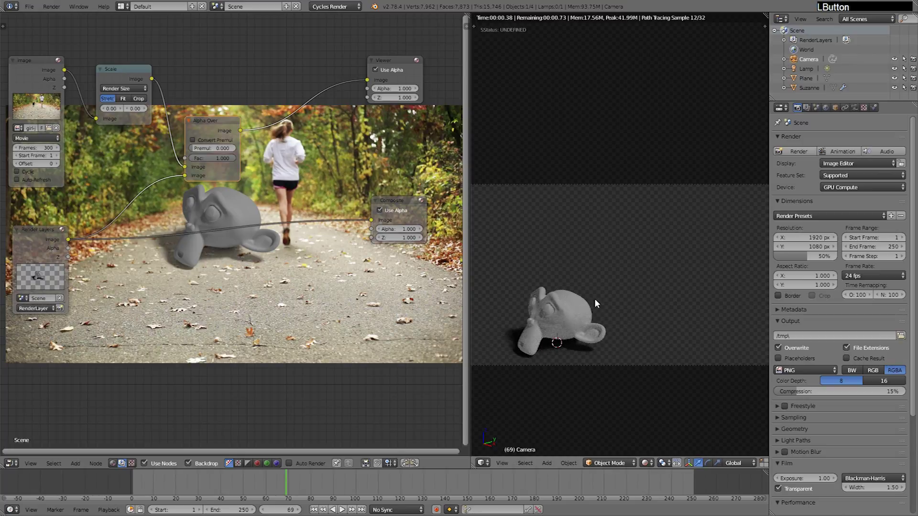
pyautogui.press('x')
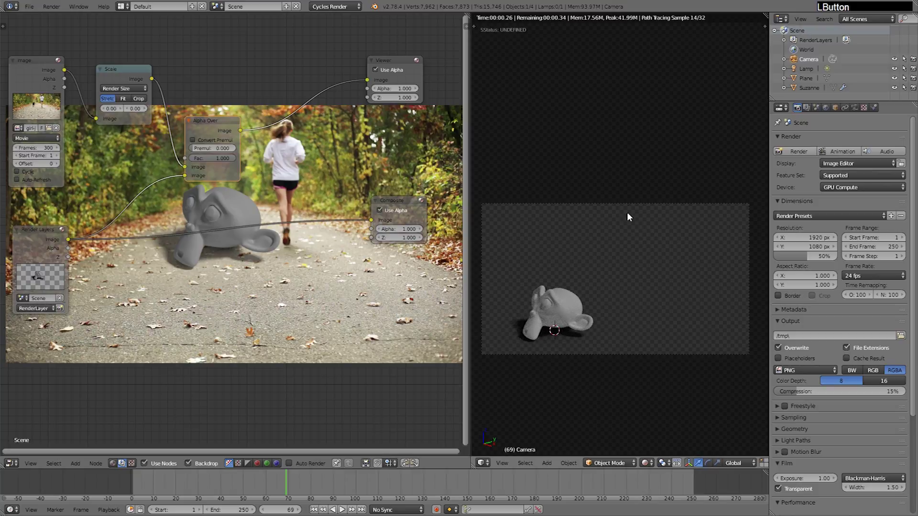
pyautogui.press('g')
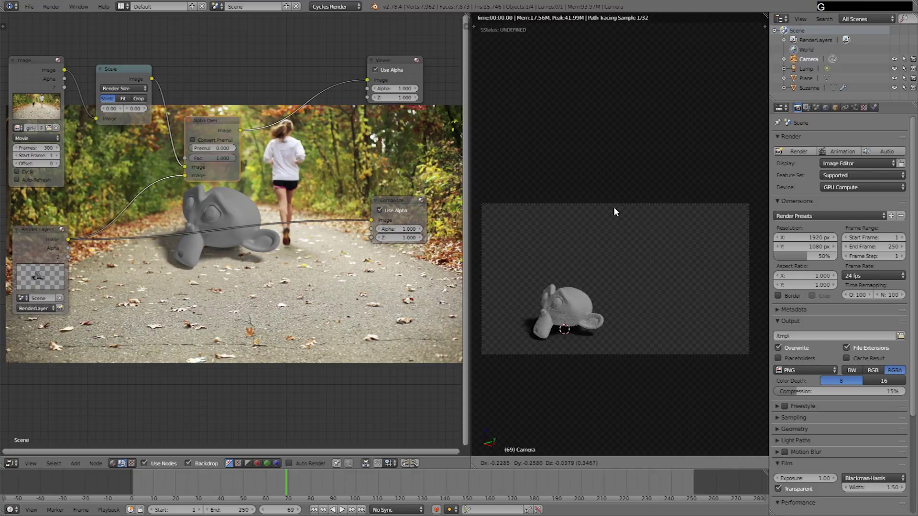
pyautogui.click(611, 207)
pyautogui.press('a')
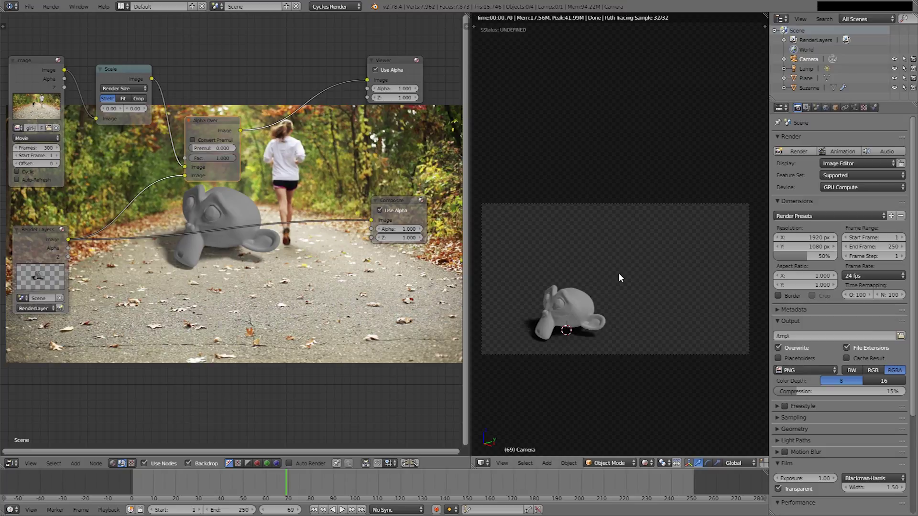
pyautogui.press('n')
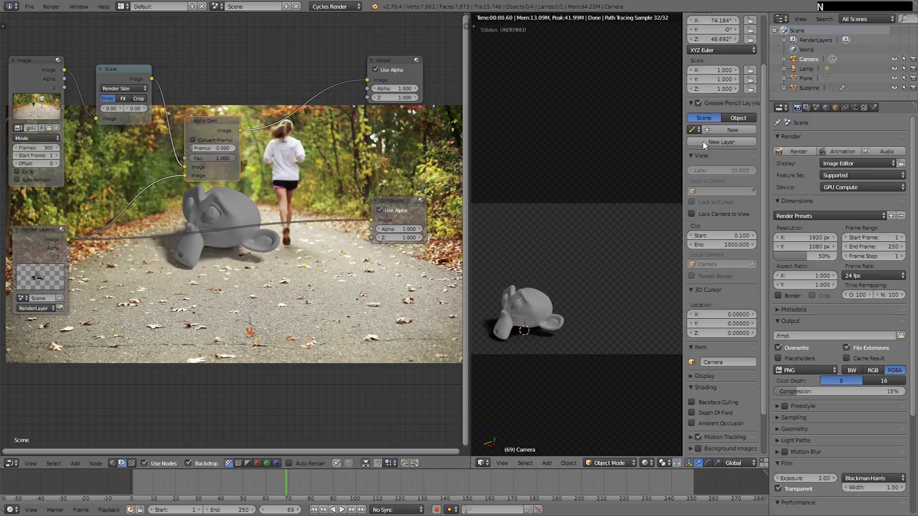
# Enable viewport Background Images and add the girl-jogging clip as a background image
pyautogui.moveTo(725, 393); pyautogui.dragTo(714, 360, button='middle')
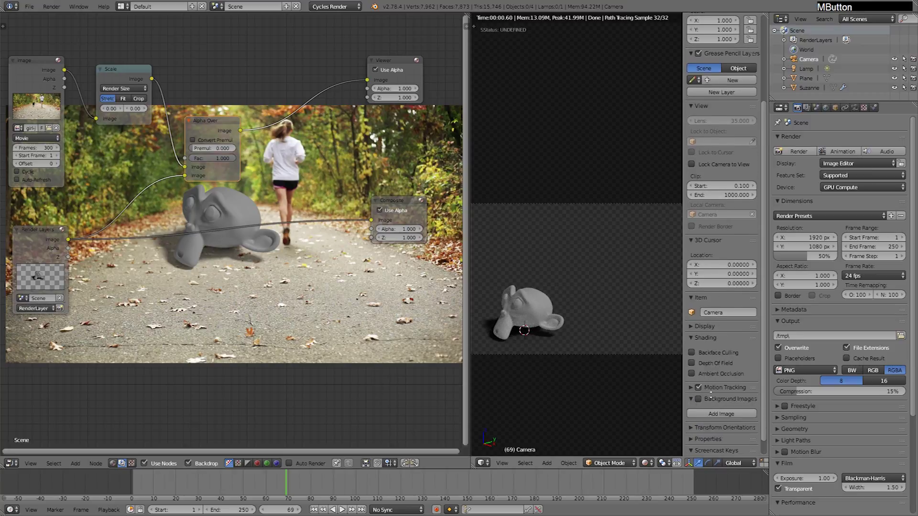
pyautogui.scroll(-1, 711, 395)
pyautogui.click(698, 381)
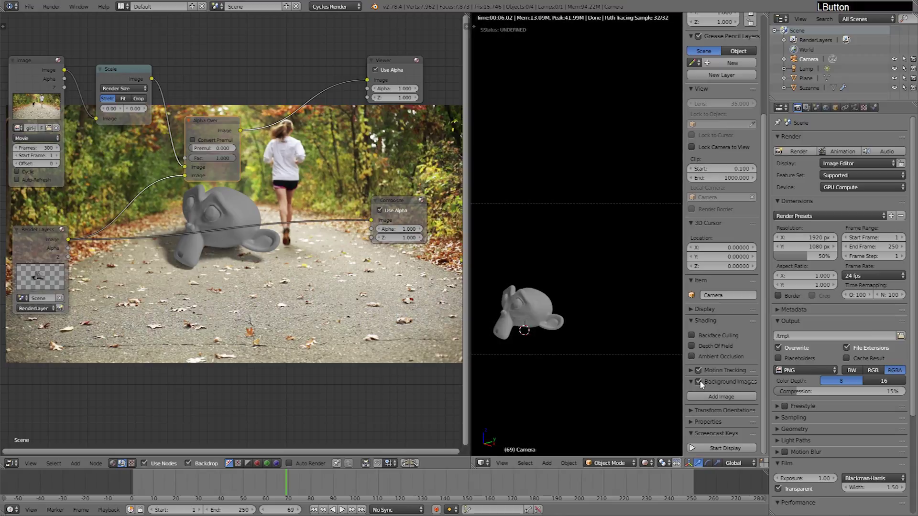
pyautogui.click(712, 397)
pyautogui.moveTo(712, 428); pyautogui.dragTo(712, 371, button='middle')
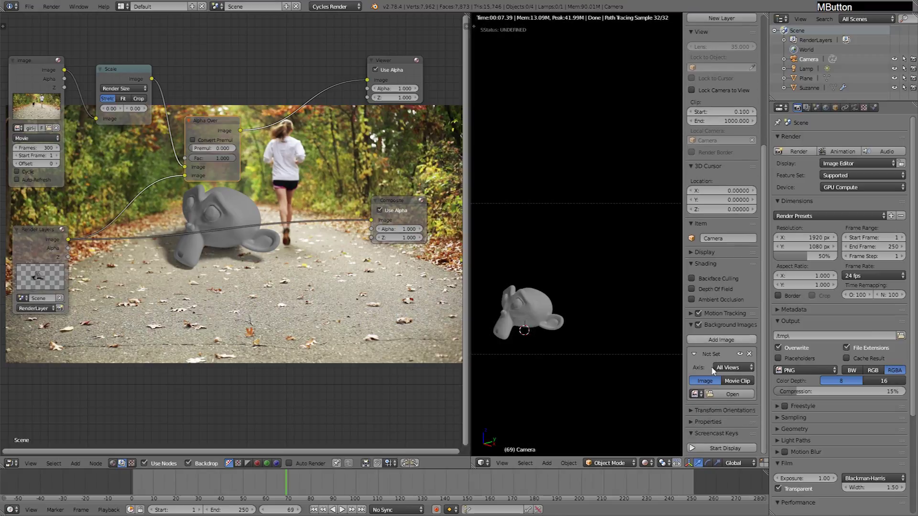
pyautogui.click(695, 394)
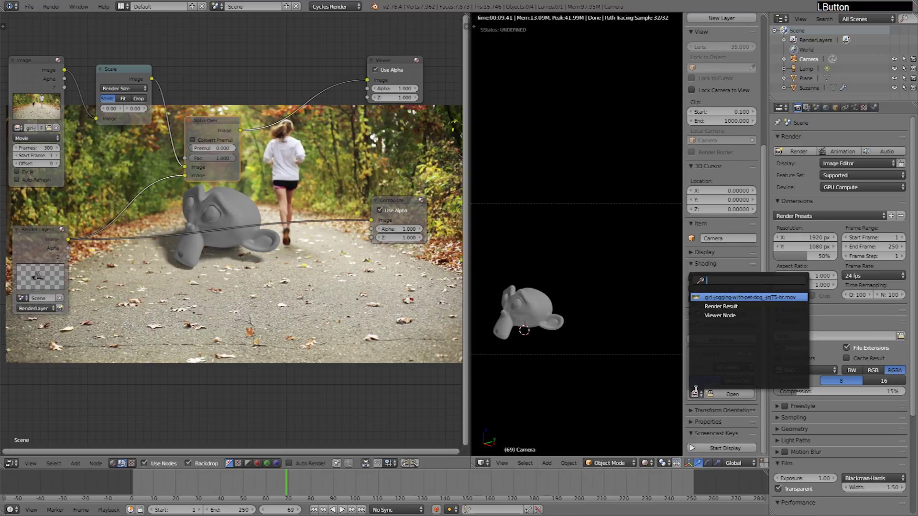
pyautogui.click(723, 298)
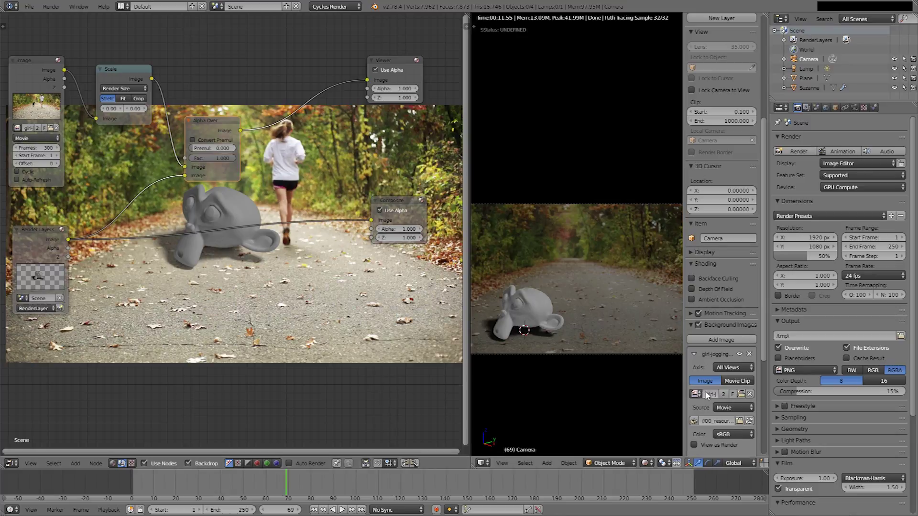
# Set the background opacity to 1.0 and show it only in Camera view, then render the frame
pyautogui.moveTo(711, 388); pyautogui.dragTo(713, 421, button='middle')
pyautogui.moveTo(710, 380); pyautogui.dragTo(753, 379)
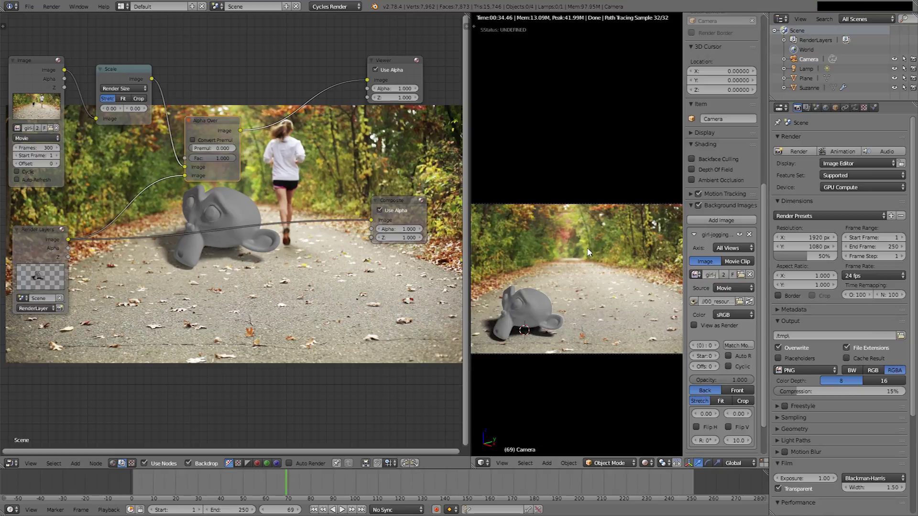
pyautogui.click(735, 249)
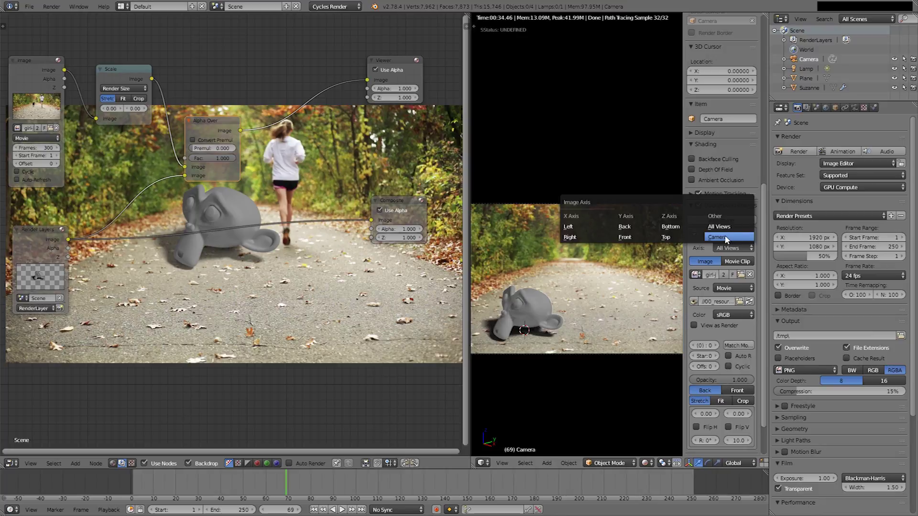
pyautogui.click(726, 238)
pyautogui.click(692, 234)
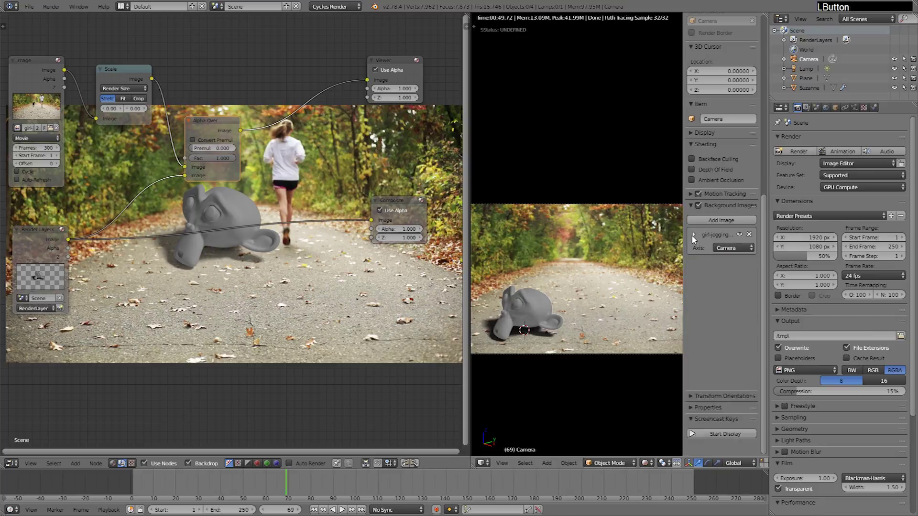
pyautogui.click(691, 206)
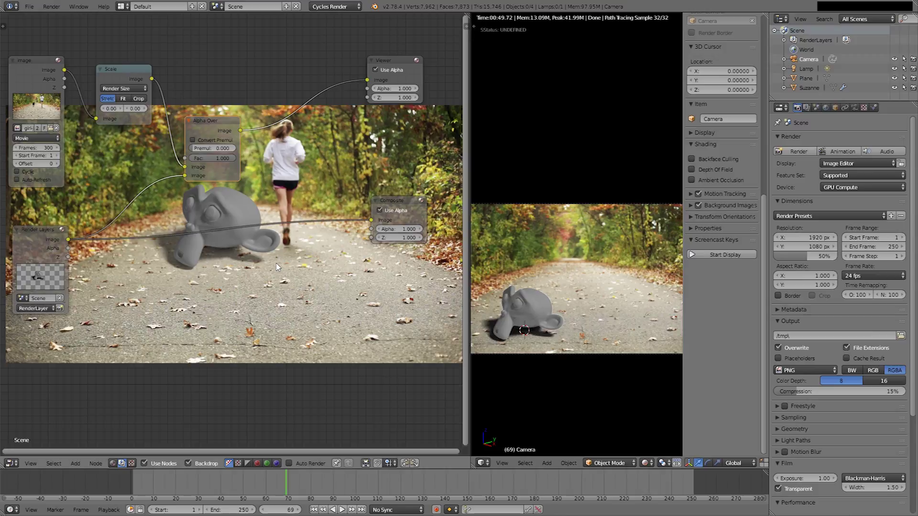
pyautogui.press('F12')
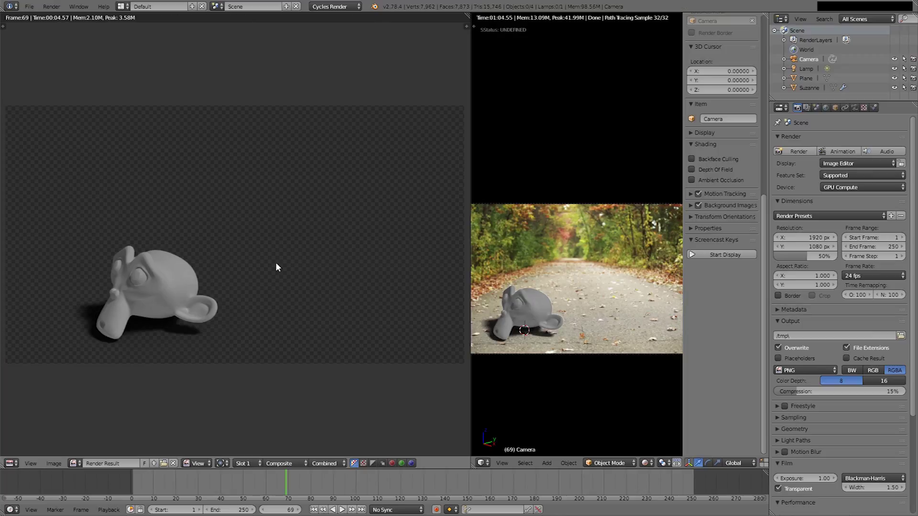
# Return from the render to the compositor, whose backdrop shows Suzanne lower left over the footage
pyautogui.press('Escape')
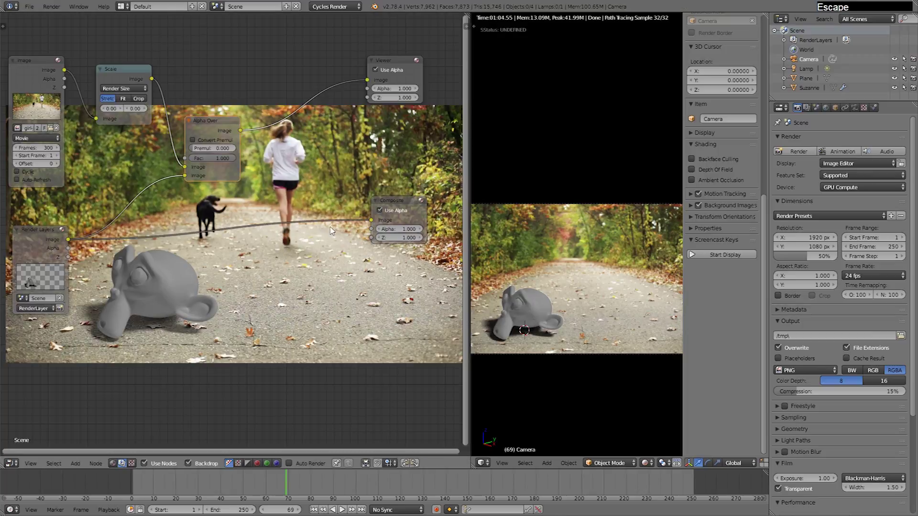
pyautogui.moveTo(357, 228); pyautogui.dragTo(343, 242, button='middle')
pyautogui.scroll(-2, 343, 243)
# Connect the Alpha Over node's Image output to the Composite node's Image input
pyautogui.moveTo(392, 229)
pyautogui.mouseDown()
pyautogui.moveTo(366, 257)
pyautogui.moveTo(396, 247)
pyautogui.mouseUp()
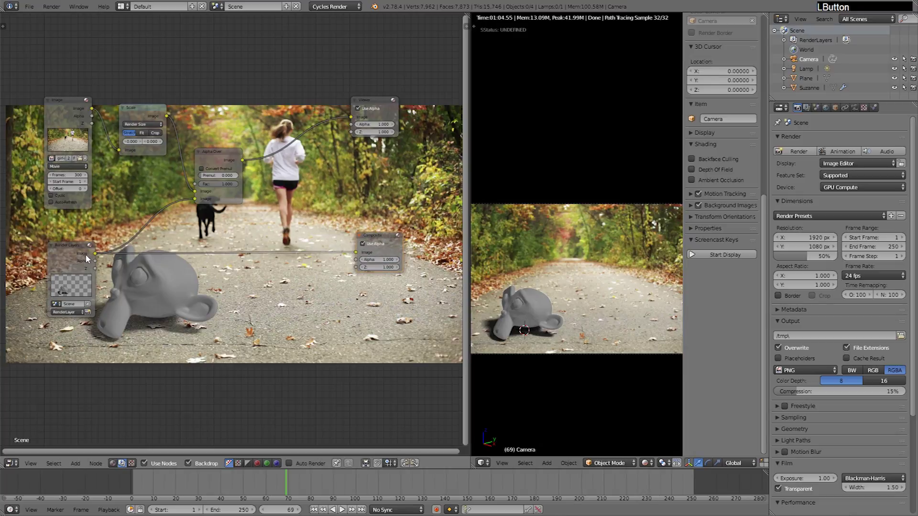
pyautogui.click(55, 266)
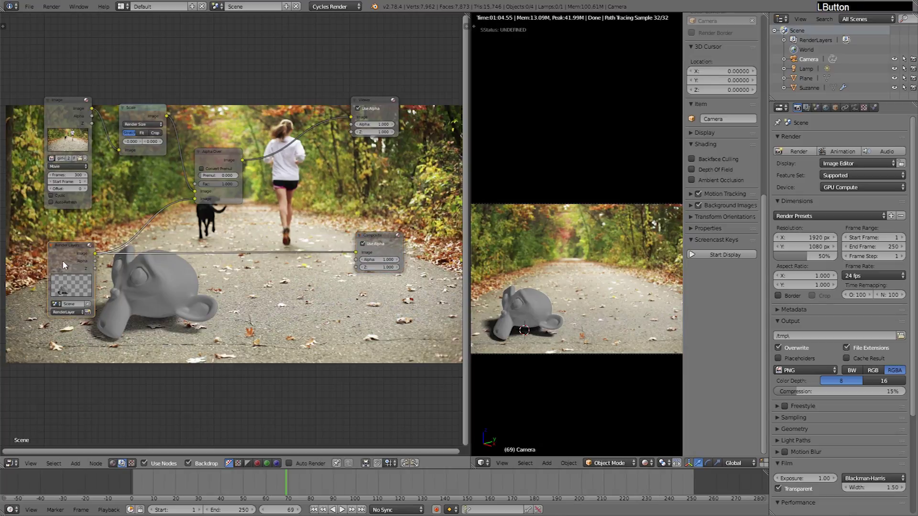
pyautogui.moveTo(261, 235); pyautogui.dragTo(237, 262, button='middle')
pyautogui.moveTo(216, 186); pyautogui.dragTo(330, 279)
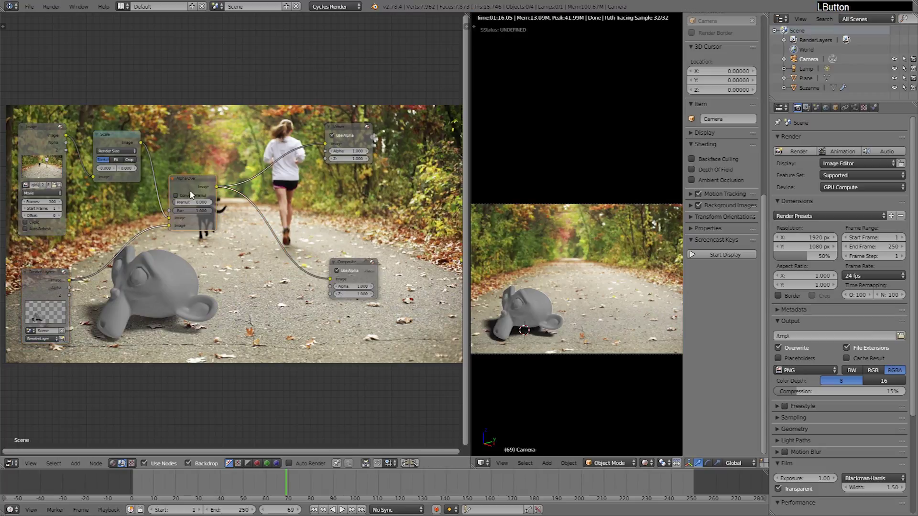
pyautogui.moveTo(180, 179); pyautogui.dragTo(206, 179)
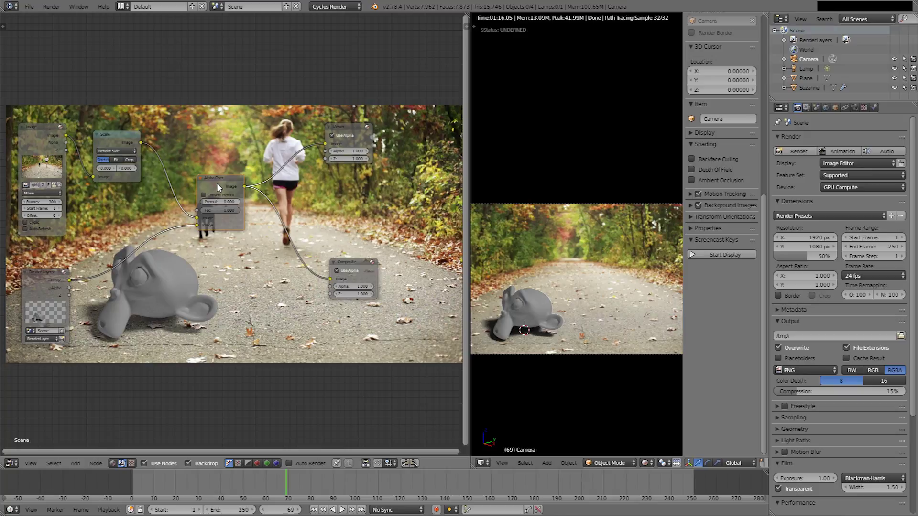
# Render the frame with F12 to see Suzanne on the grey floor over the footage
pyautogui.press('F12')
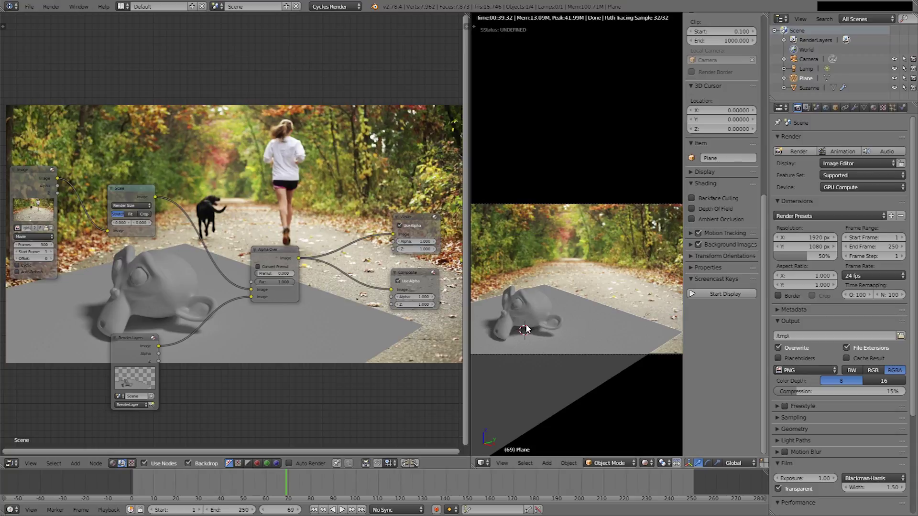
# Rename the first render layer to 'Suzzane'
pyautogui.moveTo(540, 330); pyautogui.dragTo(563, 314, button='middle')
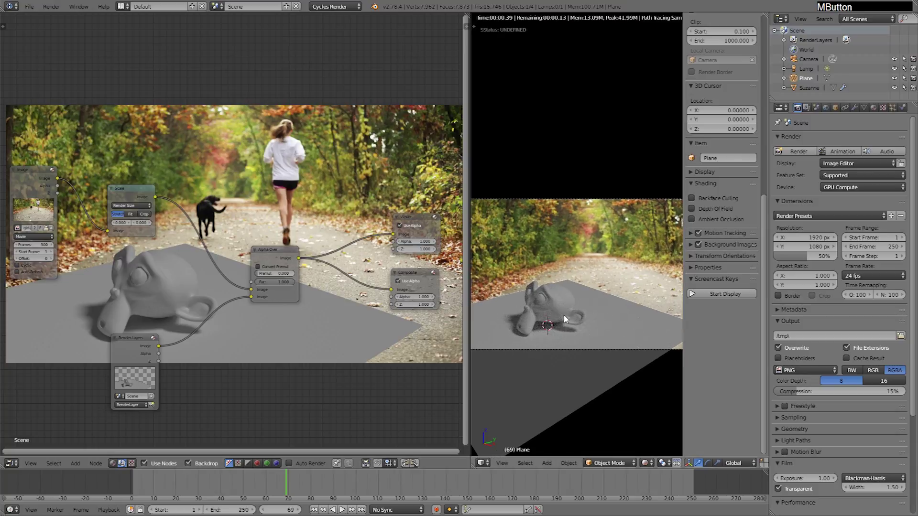
pyautogui.scroll(3, 567, 308)
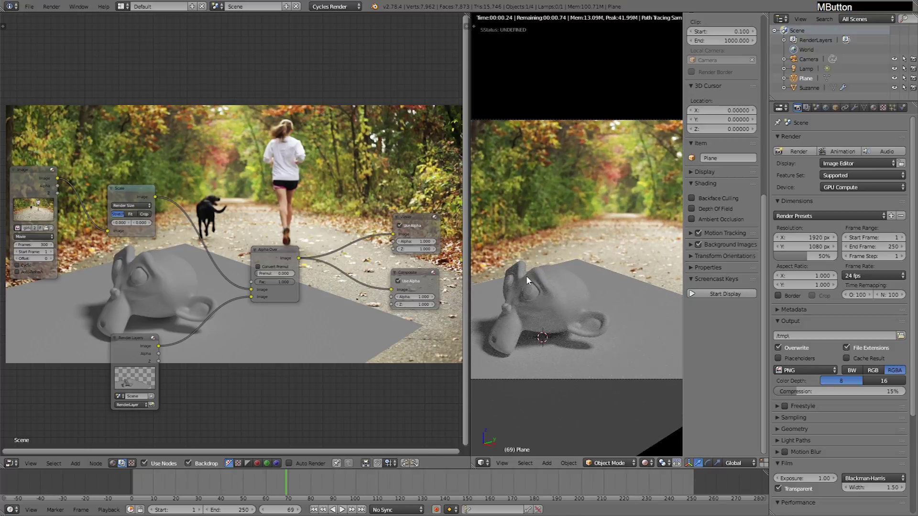
pyautogui.click(808, 108)
pyautogui.doubleClick(806, 142)
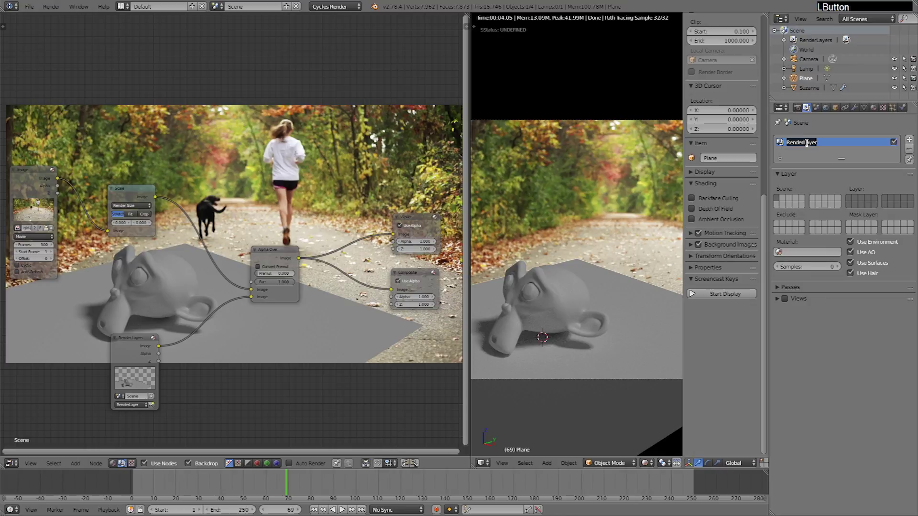
pyautogui.write('Suzzane')
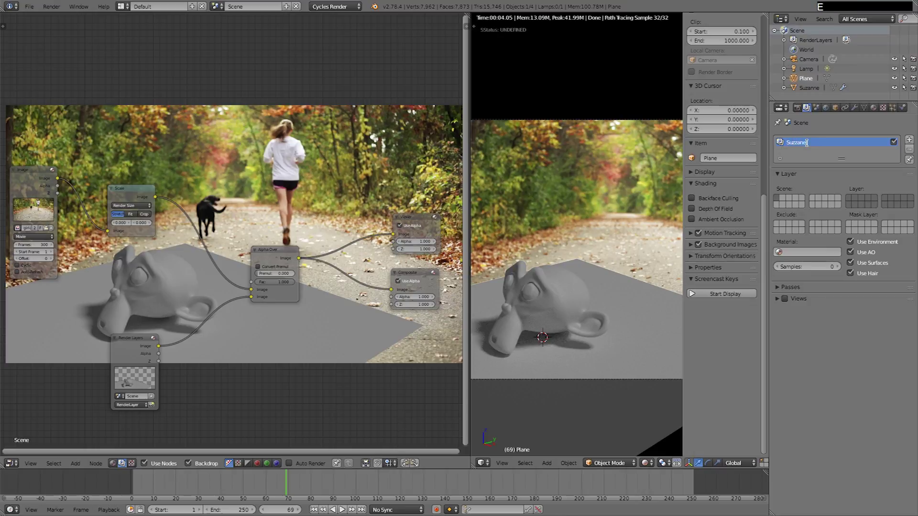
pyautogui.press('Return')
# Add two more render layers named 'Floor' and 'Floor (Shadow)'
pyautogui.click(908, 140)
pyautogui.doubleClick(804, 151)
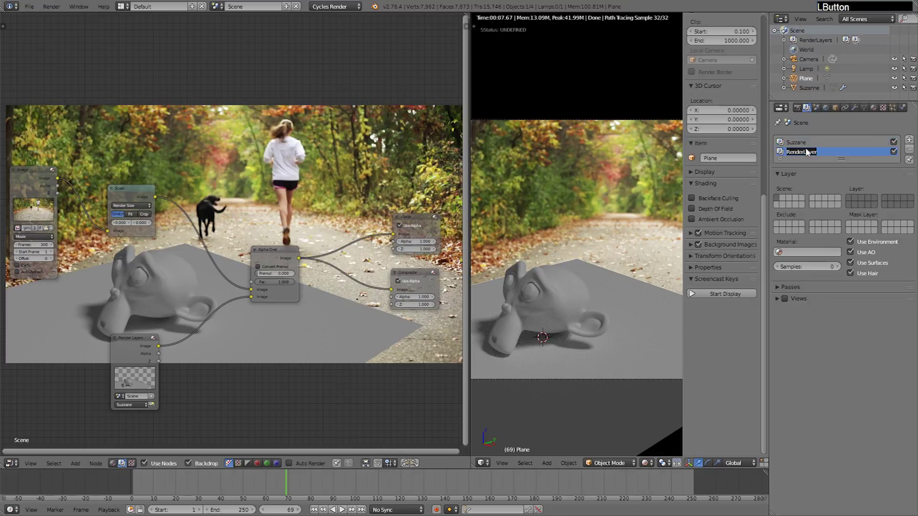
pyautogui.write('Floor')
pyautogui.press('Return')
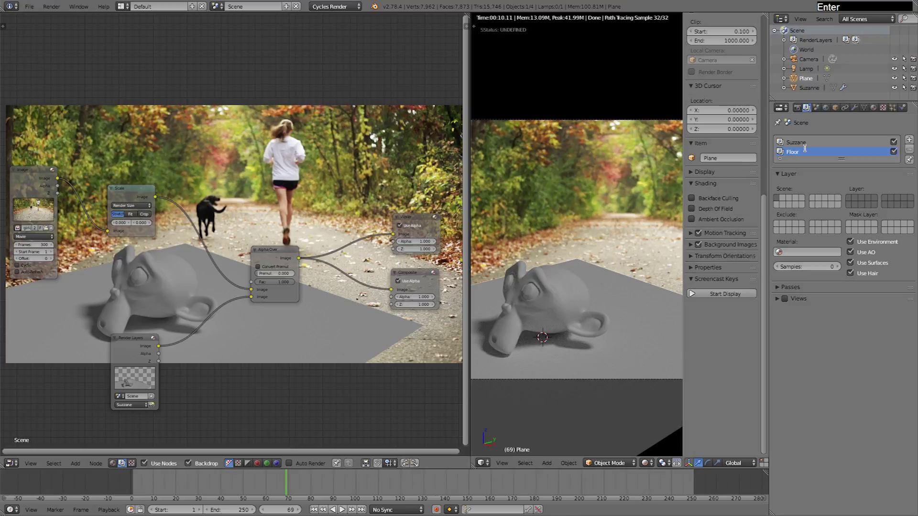
pyautogui.click(908, 140)
pyautogui.doubleClick(814, 161)
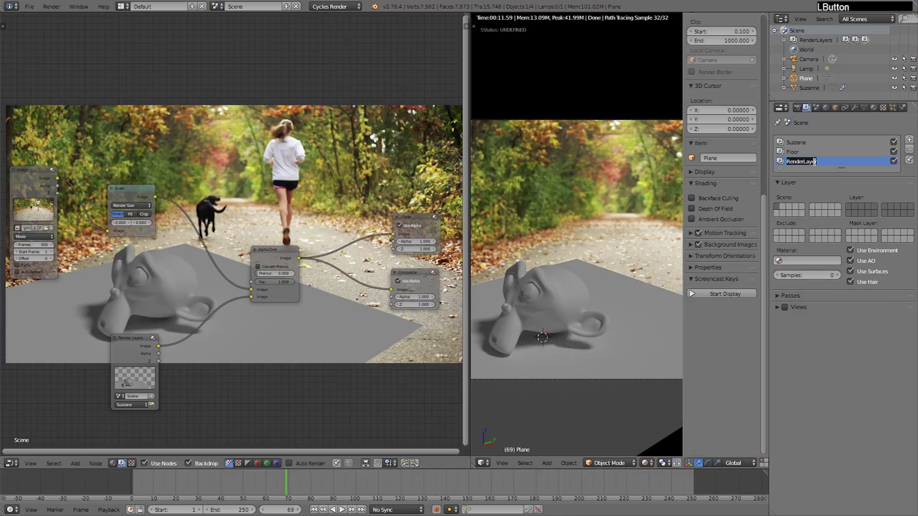
pyautogui.write('Floor (Shadow)')
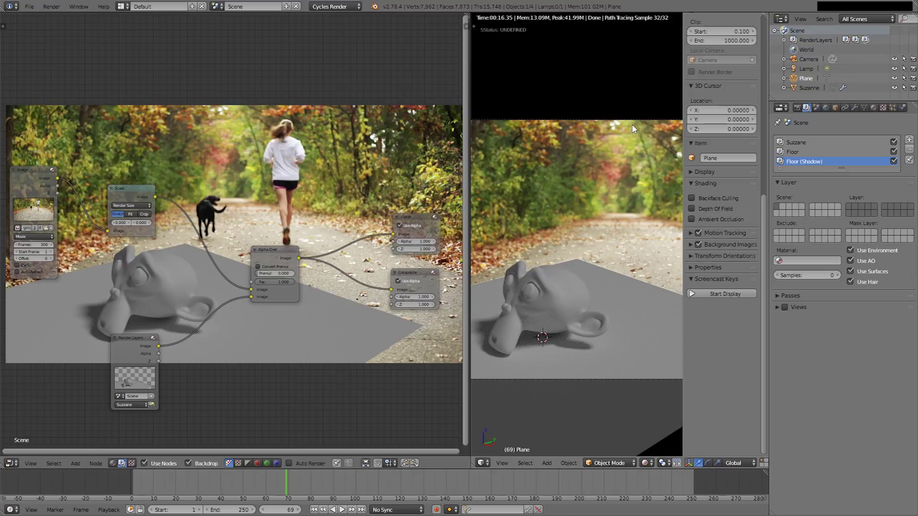
# Move the lamp onto another scene layer
pyautogui.click(806, 70)
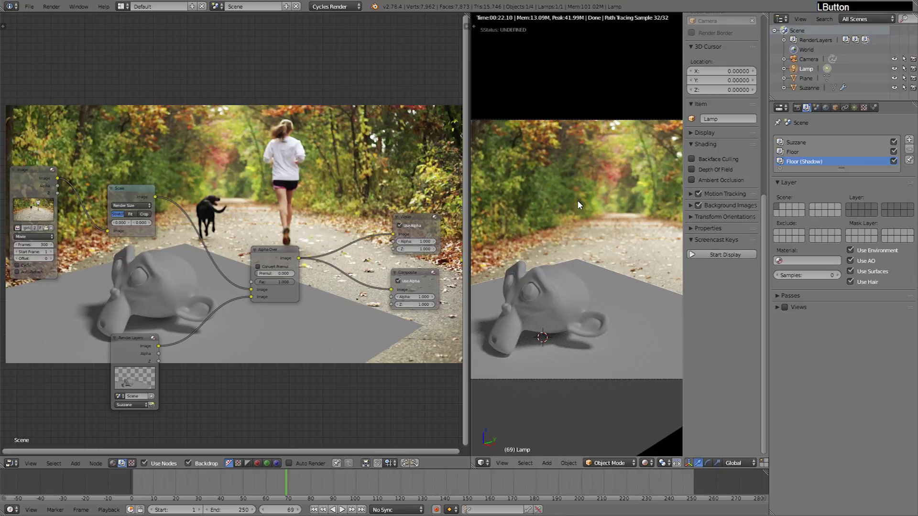
pyautogui.press('m')
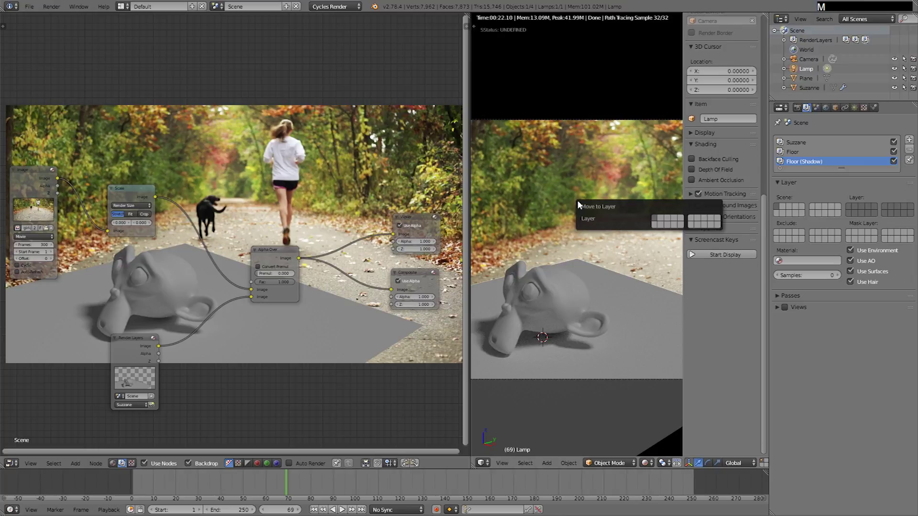
pyautogui.click(662, 218)
pyautogui.press('shift')
pyautogui.keyDown('shift'); pyautogui.click(662, 220); pyautogui.keyUp('shift')
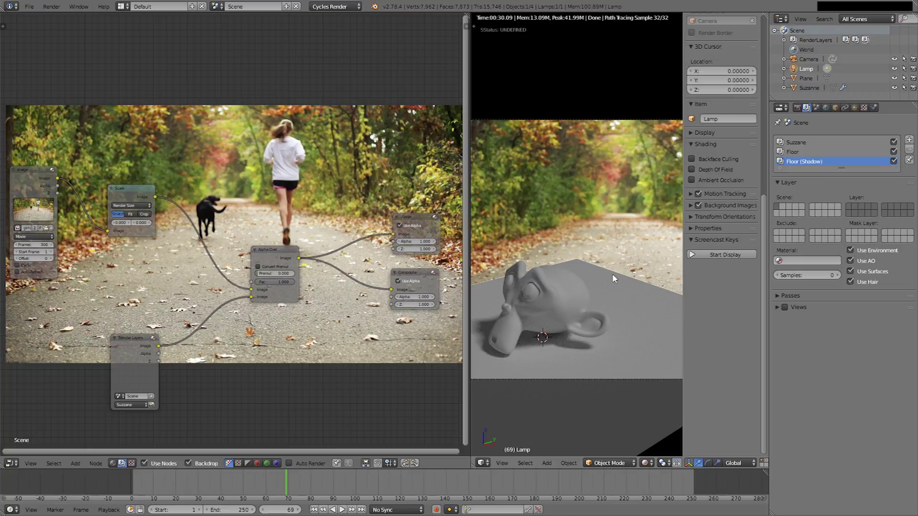
# Move the floor plane onto its own separate scene layer
pyautogui.rightClick(524, 267)
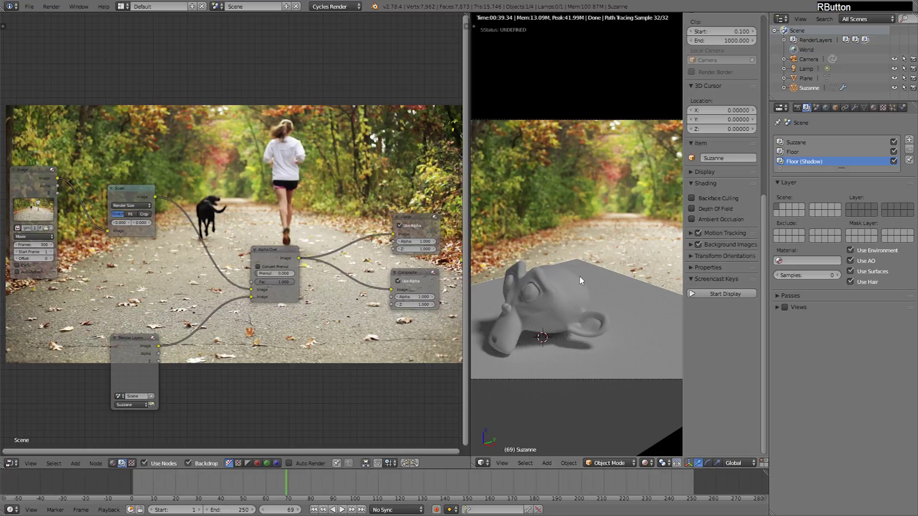
pyautogui.rightClick(576, 262)
pyautogui.press('m')
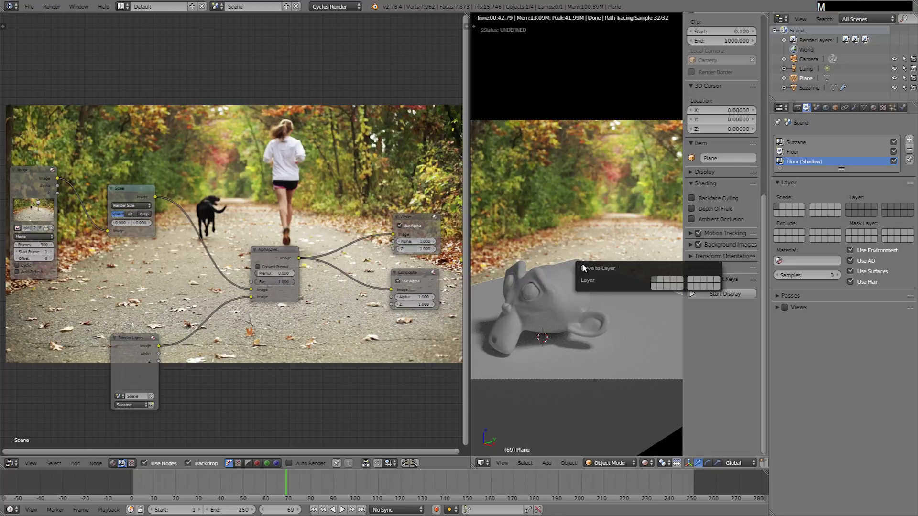
pyautogui.click(663, 282)
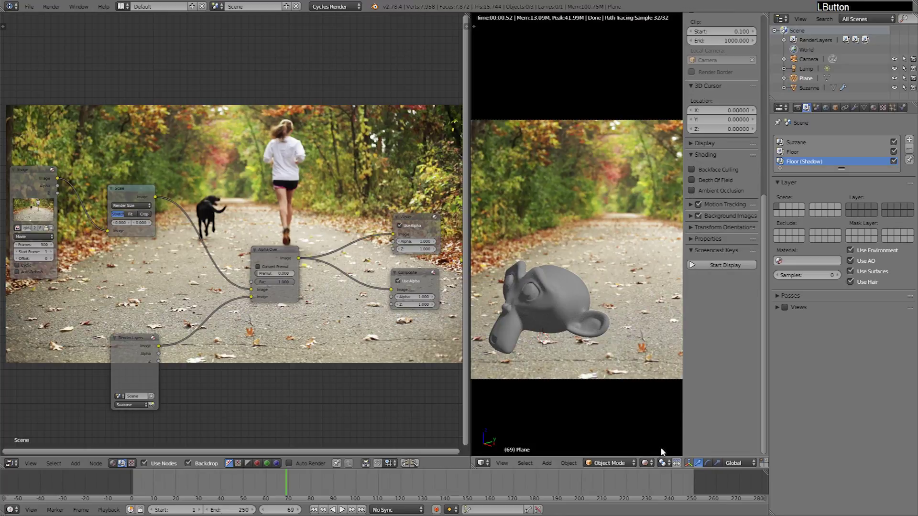
pyautogui.moveTo(747, 463); pyautogui.dragTo(637, 463, button='middle')
# Show layer 1 alongside the plane's layer and limit the Suzanne render layer to layer 1
pyautogui.keyDown('shift'); pyautogui.click(636, 462); pyautogui.keyUp('shift')
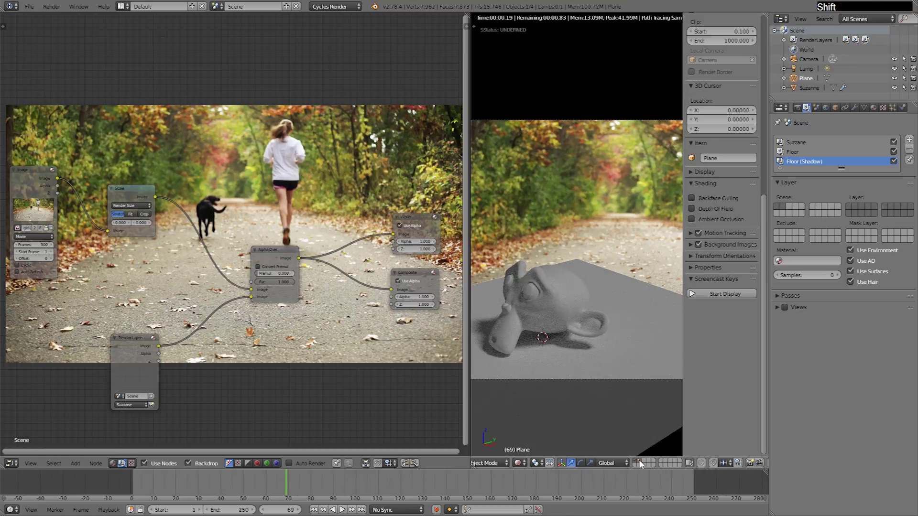
pyautogui.moveTo(683, 374); pyautogui.dragTo(688, 334)
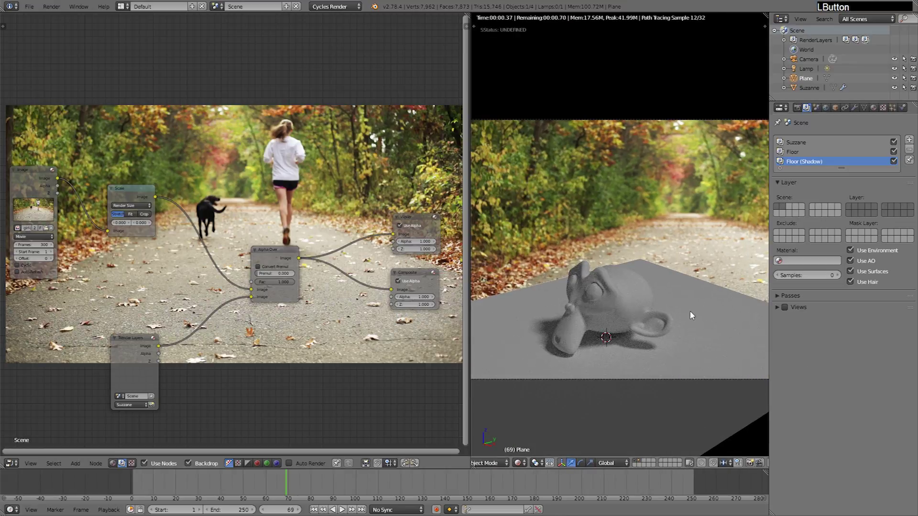
pyautogui.scroll(2, 664, 288)
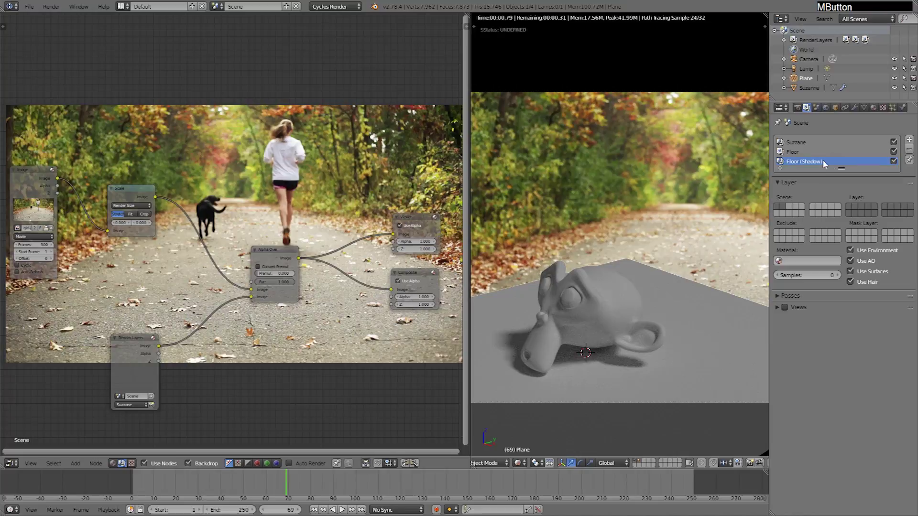
pyautogui.click(804, 144)
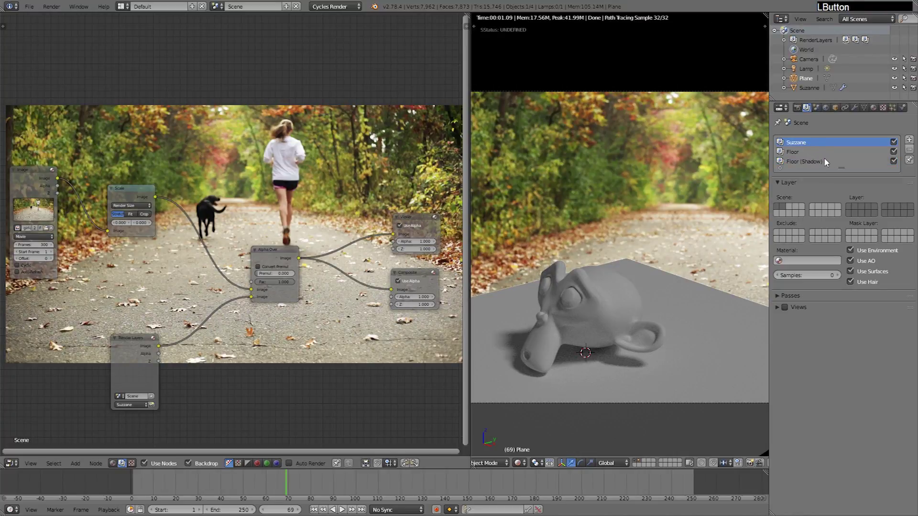
pyautogui.click(848, 206)
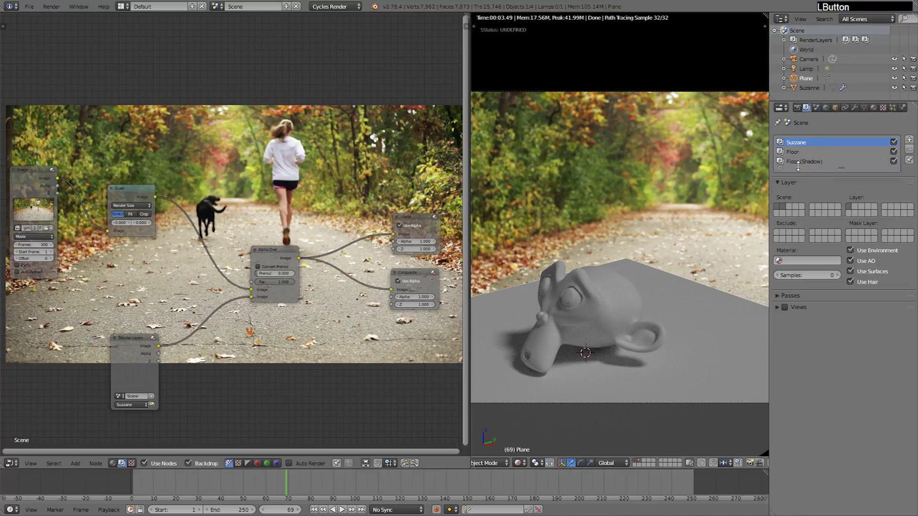
# Set scene layers for Floor and Floor (Shadow), and exclude layer 1 from Floor
pyautogui.click(793, 153)
pyautogui.click(854, 209)
pyautogui.click(813, 163)
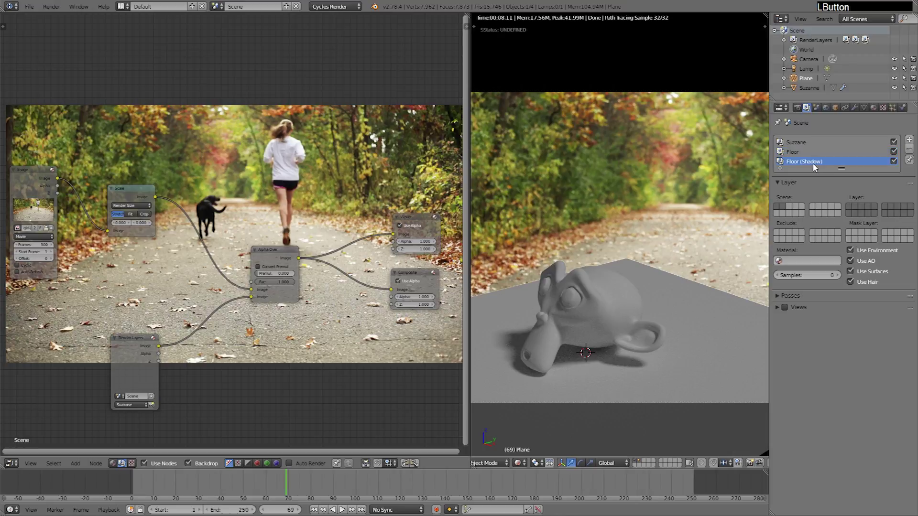
pyautogui.click(852, 207)
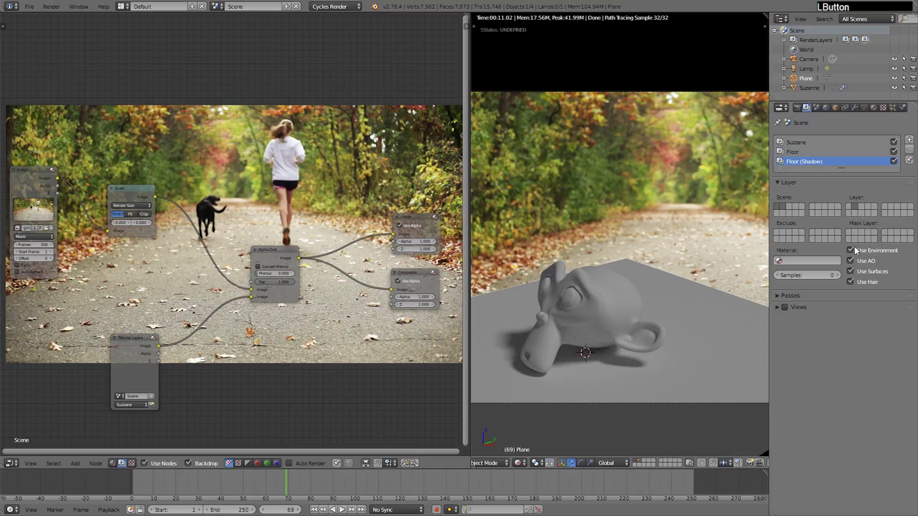
pyautogui.click(807, 152)
pyautogui.click(808, 161)
pyautogui.click(807, 152)
pyautogui.click(808, 161)
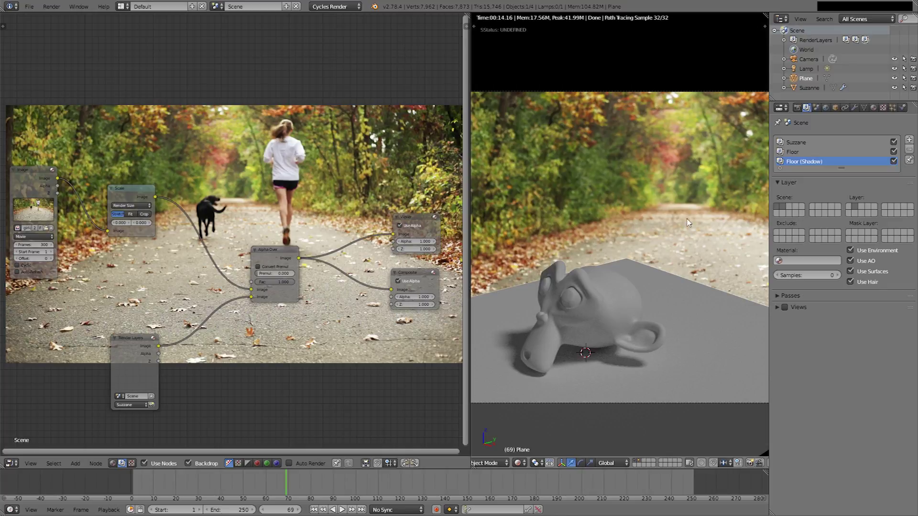
pyautogui.click(798, 152)
pyautogui.click(777, 234)
# Render the frame and view its Suzanne, Floor, then Floor (Shadow) layers before returning to the nodes
pyautogui.press('F12')
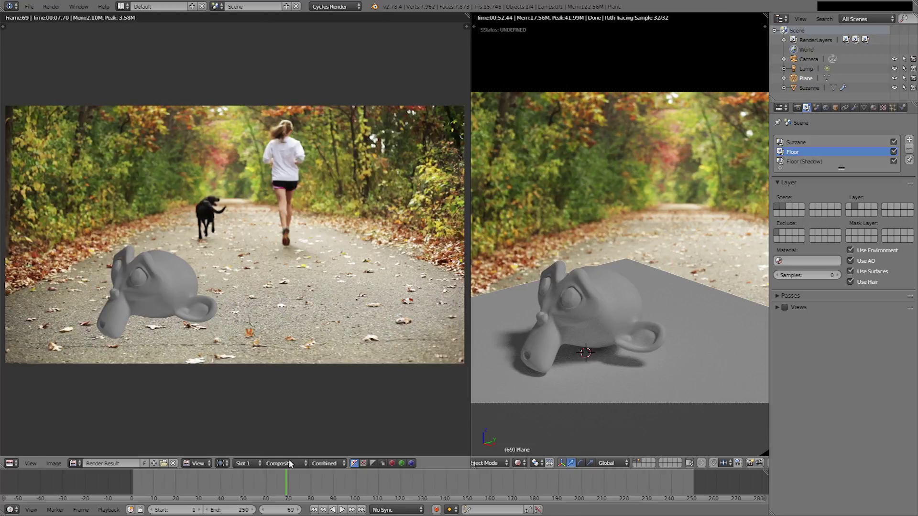
pyautogui.click(290, 463)
pyautogui.click(289, 444)
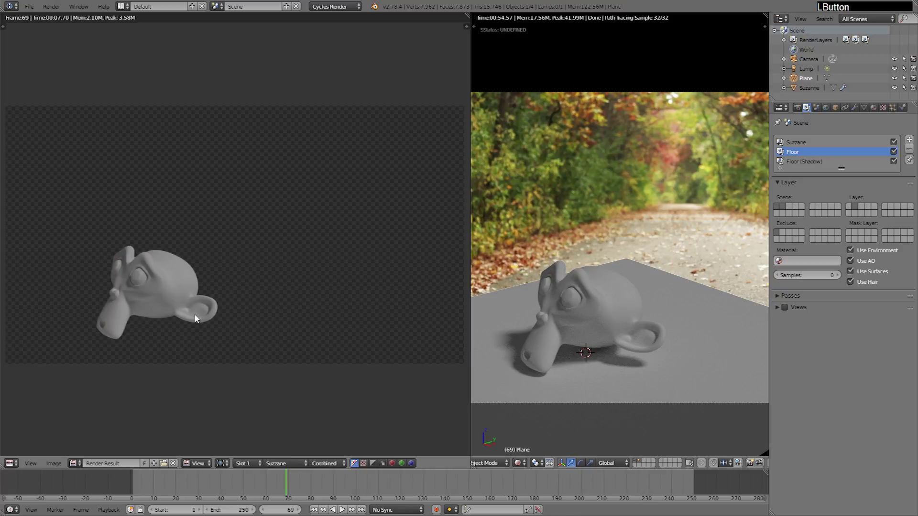
pyautogui.click(287, 463)
pyautogui.click(289, 435)
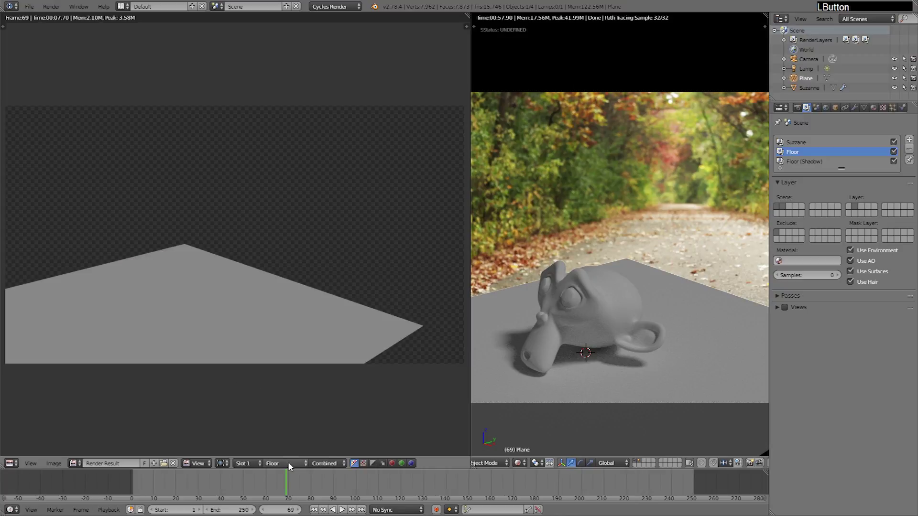
pyautogui.click(288, 462)
pyautogui.click(293, 424)
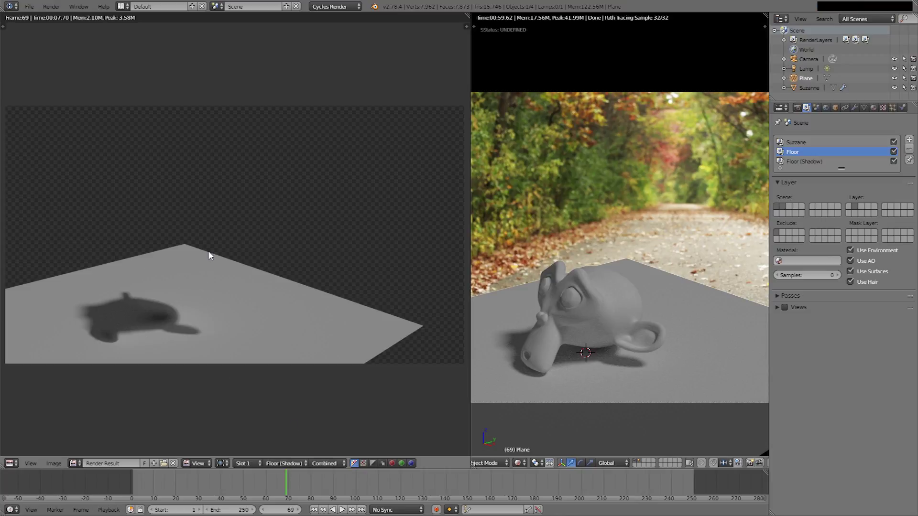
pyautogui.press('Escape')
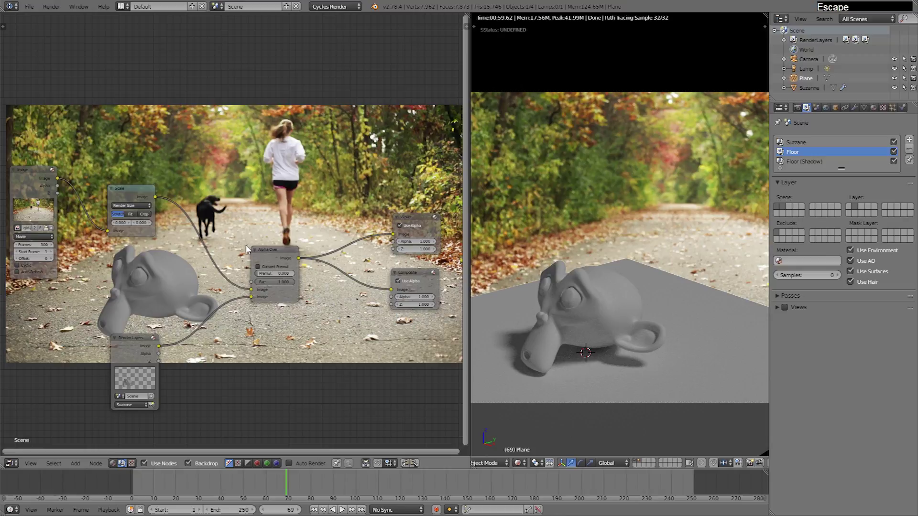
# Move the Image node and the Scale node to the left side of the node layout
pyautogui.moveTo(220, 308); pyautogui.dragTo(263, 277, button='middle')
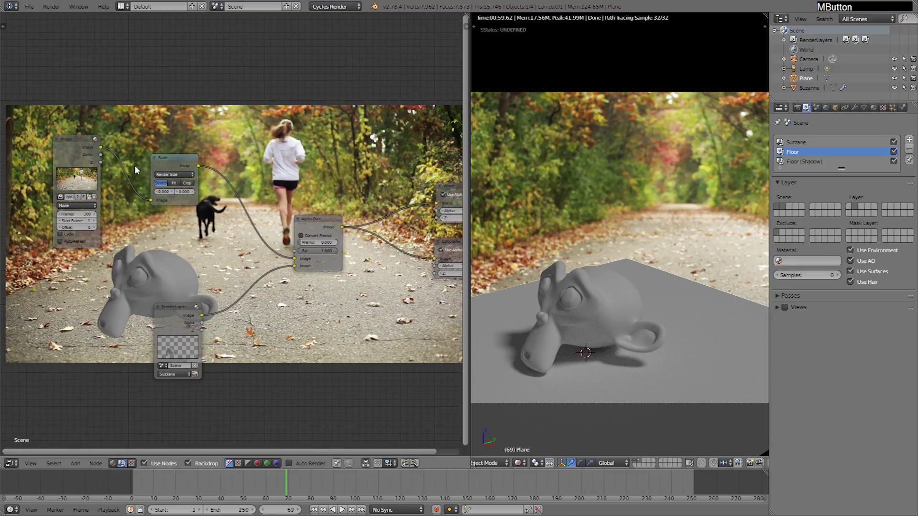
pyautogui.moveTo(96, 178); pyautogui.dragTo(253, 261, button='middle')
pyautogui.moveTo(253, 260); pyautogui.dragTo(143, 225)
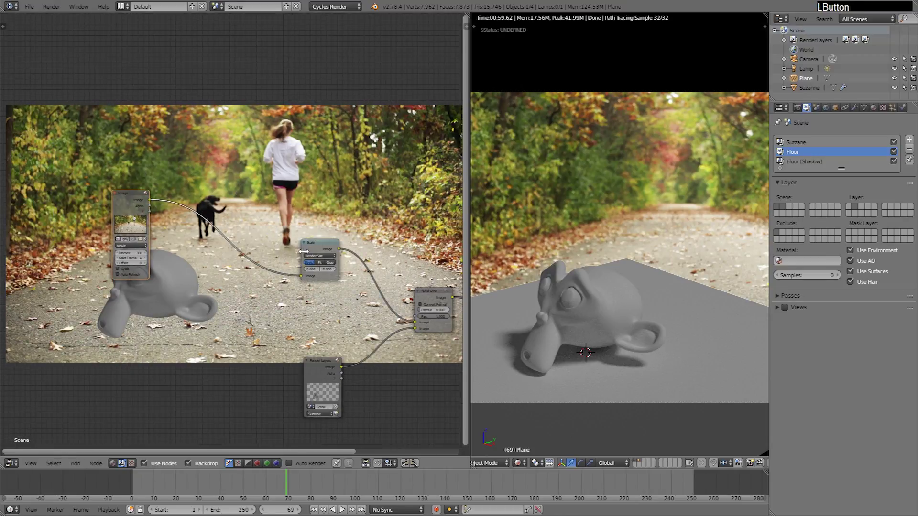
pyautogui.moveTo(319, 258); pyautogui.dragTo(203, 228)
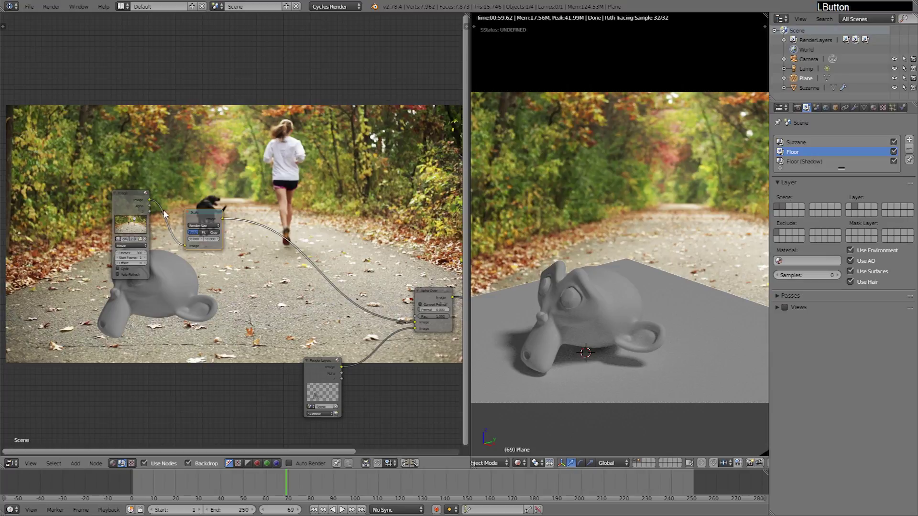
# Preview the Render Layers output, then the Alpha Over composite, and shift the Render Layers node
pyautogui.moveTo(284, 255); pyautogui.dragTo(227, 165, button='middle')
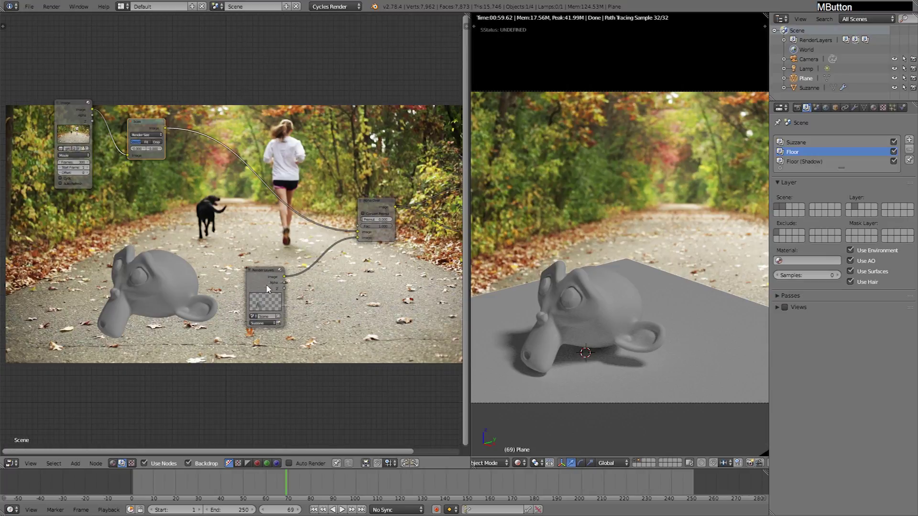
pyautogui.click(267, 285)
pyautogui.keyDown('ctrl'); pyautogui.keyDown('shift'); pyautogui.click(267, 278); pyautogui.keyUp('shift'); pyautogui.keyUp('ctrl')
pyautogui.keyDown('ctrl'); pyautogui.keyDown('shift'); pyautogui.click(364, 214); pyautogui.keyUp('shift'); pyautogui.keyUp('ctrl')
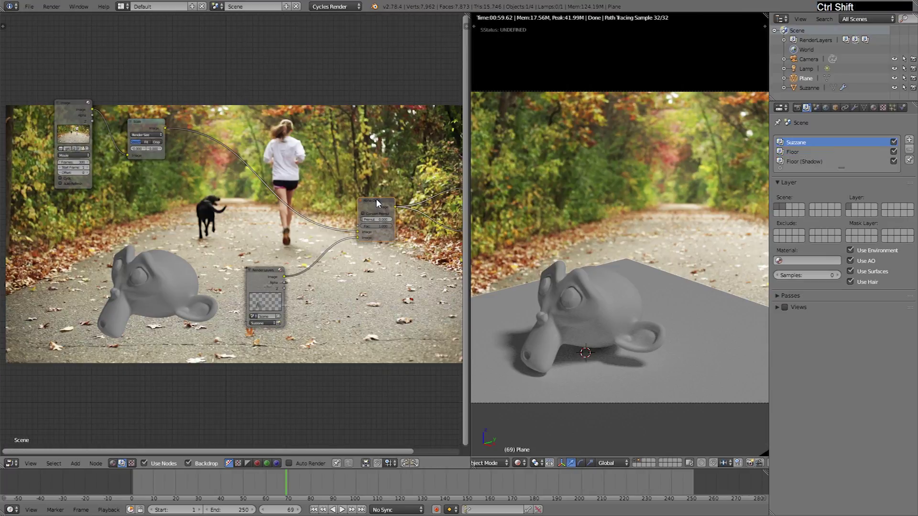
pyautogui.moveTo(255, 278); pyautogui.dragTo(292, 290)
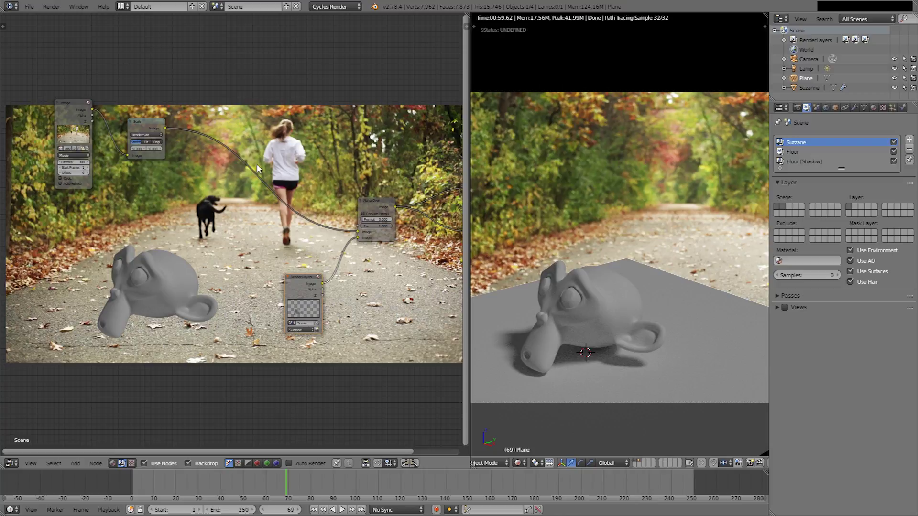
# Make two duplicate Render Layers nodes, stacked one above the other
pyautogui.moveTo(151, 285); pyautogui.dragTo(236, 281, button='middle')
pyautogui.scroll(1, 201, 259)
pyautogui.scroll(1, 203, 258)
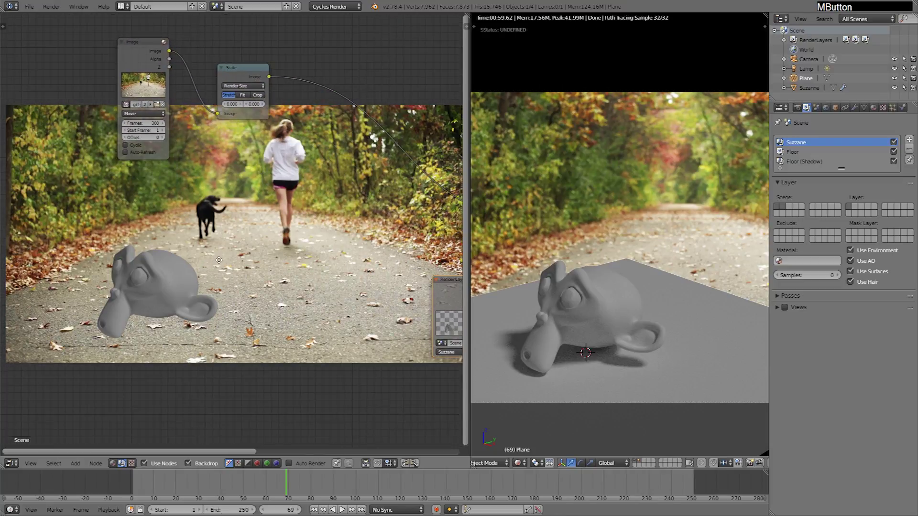
pyautogui.scroll(1, 215, 261)
pyautogui.hotkey('shift', 'a')
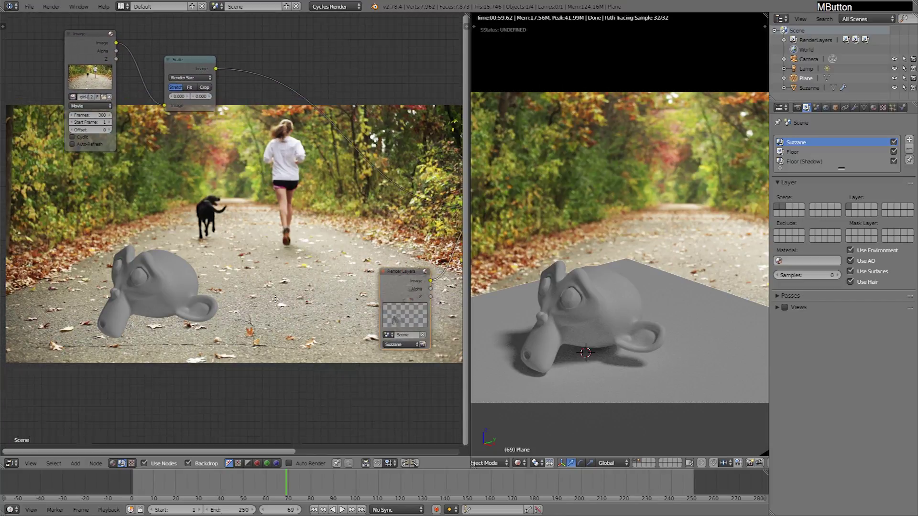
pyautogui.hotkey('shift', 'd')
pyautogui.click(77, 217)
pyautogui.hotkey('shift', 'd')
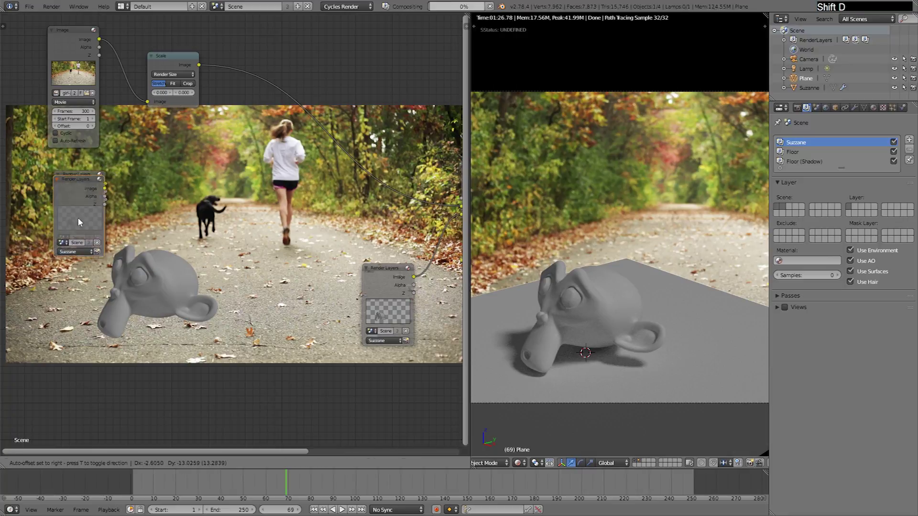
pyautogui.click(78, 280)
# Choose render layers for the two copies, leaving the upper copy on Floor (Shadow)
pyautogui.moveTo(85, 283); pyautogui.dragTo(173, 281, button='middle')
pyautogui.scroll(4, 168, 255)
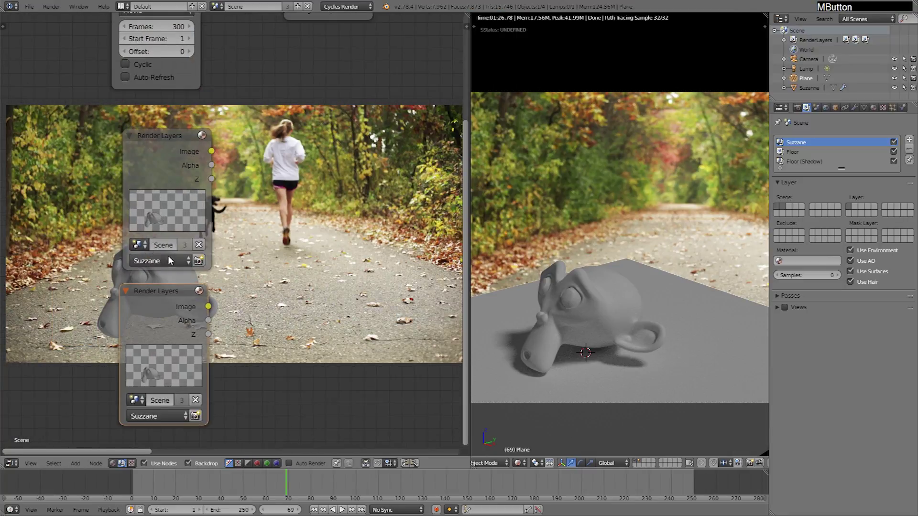
pyautogui.click(132, 232)
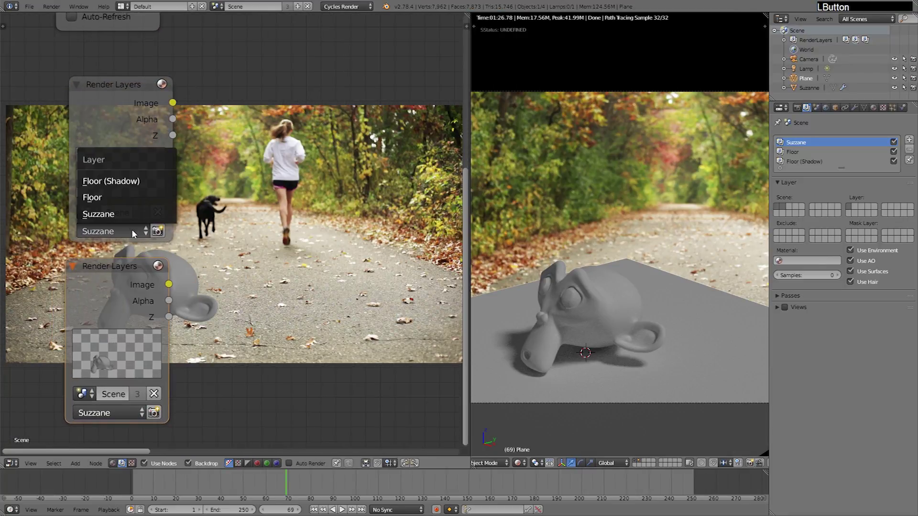
pyautogui.click(123, 198)
pyautogui.click(114, 412)
pyautogui.click(116, 362)
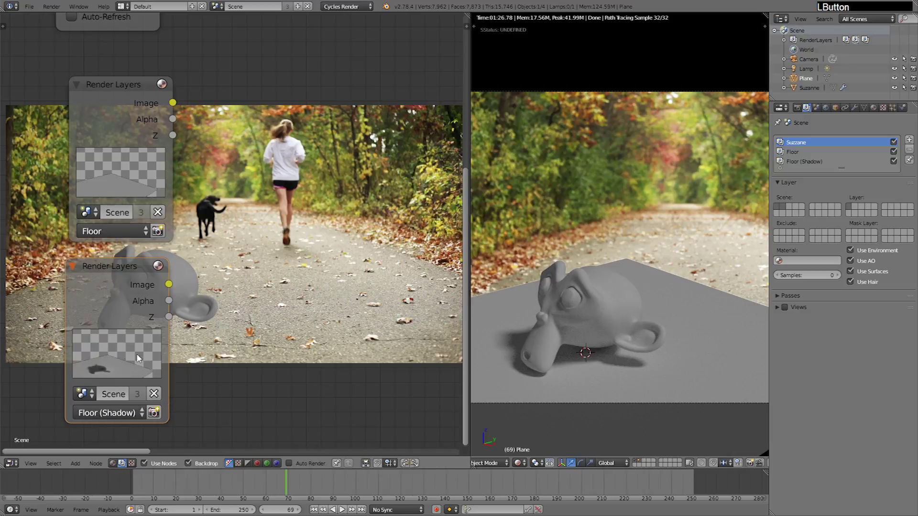
pyautogui.click(125, 230)
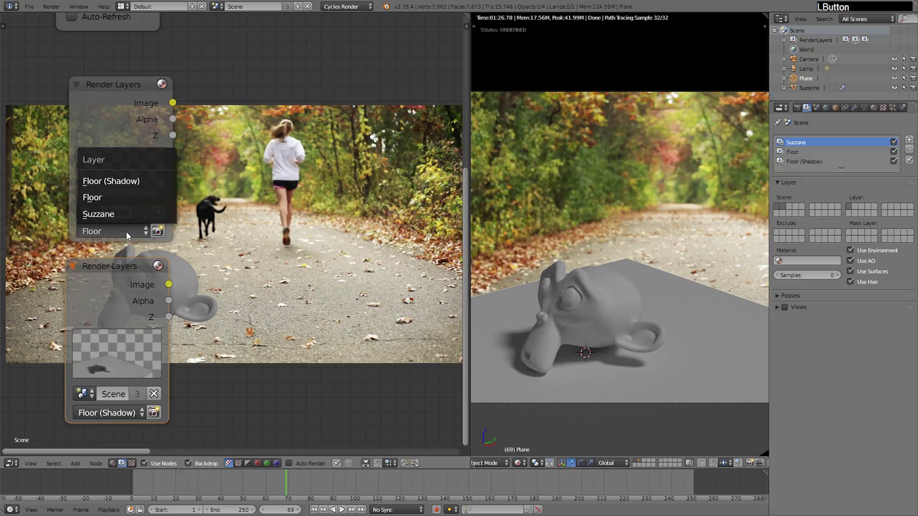
pyautogui.click(123, 179)
# Switch the lower copy to the Floor layer and add a Mix color node beside the render layers
pyautogui.click(120, 413)
pyautogui.click(122, 379)
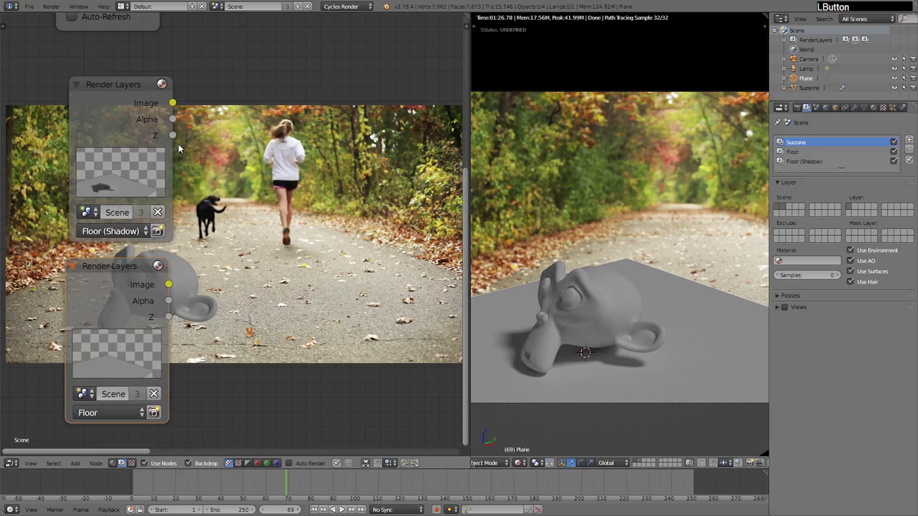
pyautogui.scroll(-2, 287, 239)
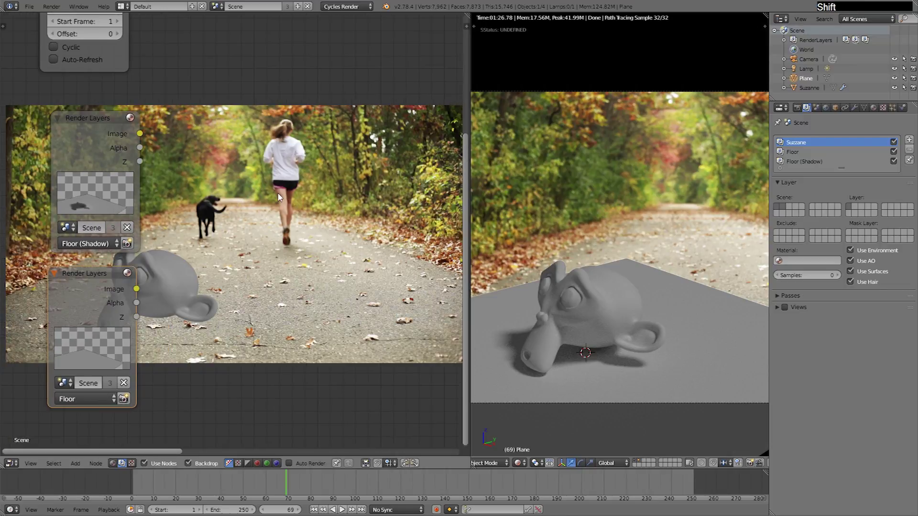
pyautogui.hotkey('shift', 'a')
pyautogui.click(267, 146)
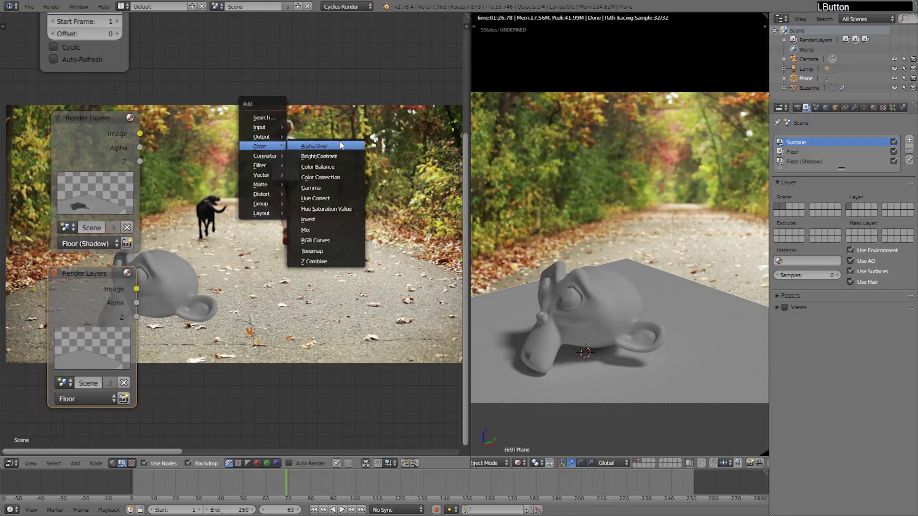
pyautogui.click(325, 230)
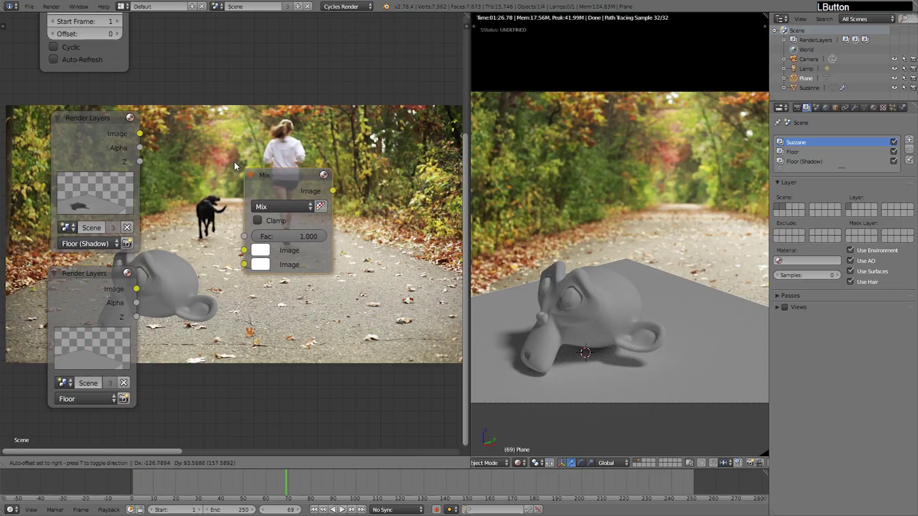
pyautogui.click(218, 149)
# Wire Floor (Shadow) and Floor images into the Mix node, preview it, and set it to Divide
pyautogui.moveTo(140, 133); pyautogui.dragTo(230, 239)
pyautogui.moveTo(137, 289); pyautogui.dragTo(230, 251)
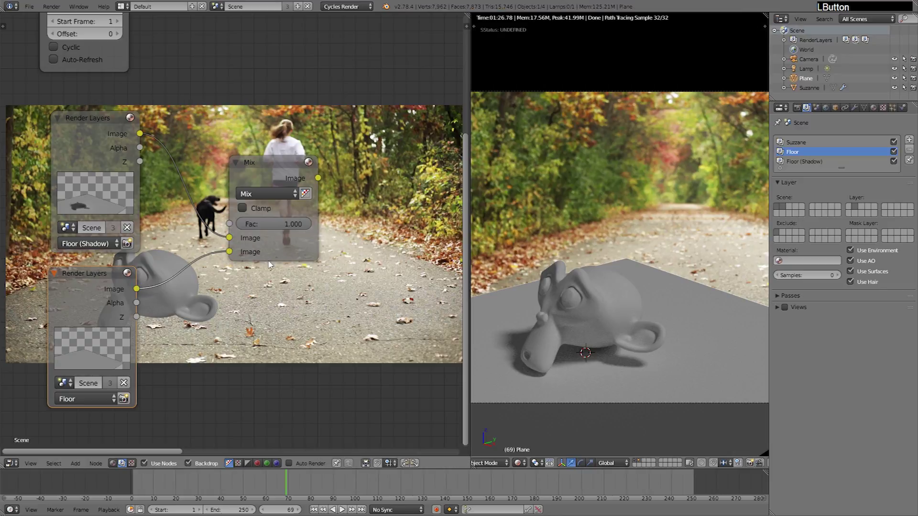
pyautogui.keyDown('ctrl'); pyautogui.keyDown('shift'); pyautogui.click(271, 165); pyautogui.keyUp('shift'); pyautogui.keyUp('ctrl')
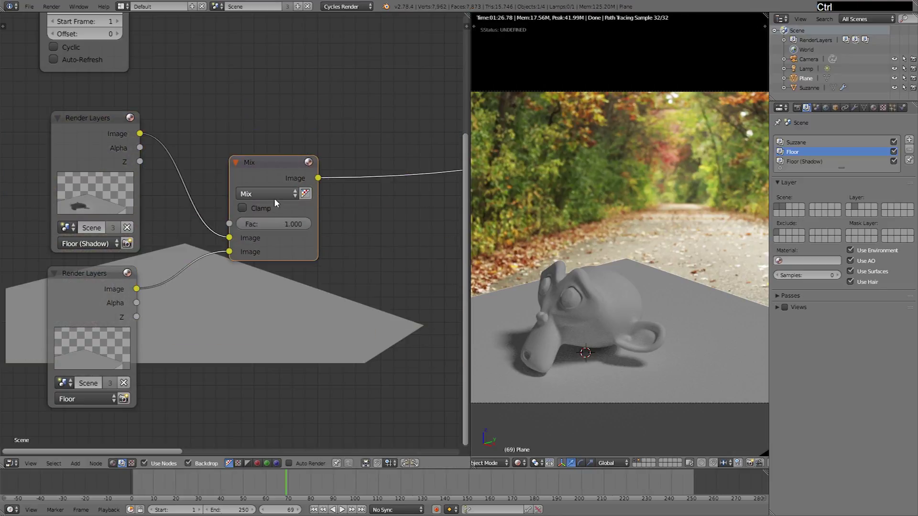
pyautogui.moveTo(274, 198); pyautogui.dragTo(265, 222, button='middle')
pyautogui.click(261, 211)
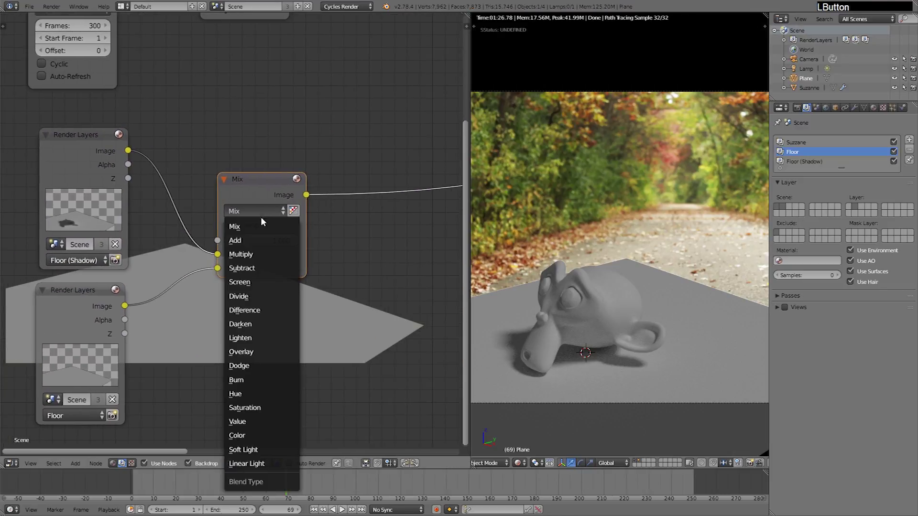
pyautogui.click(261, 296)
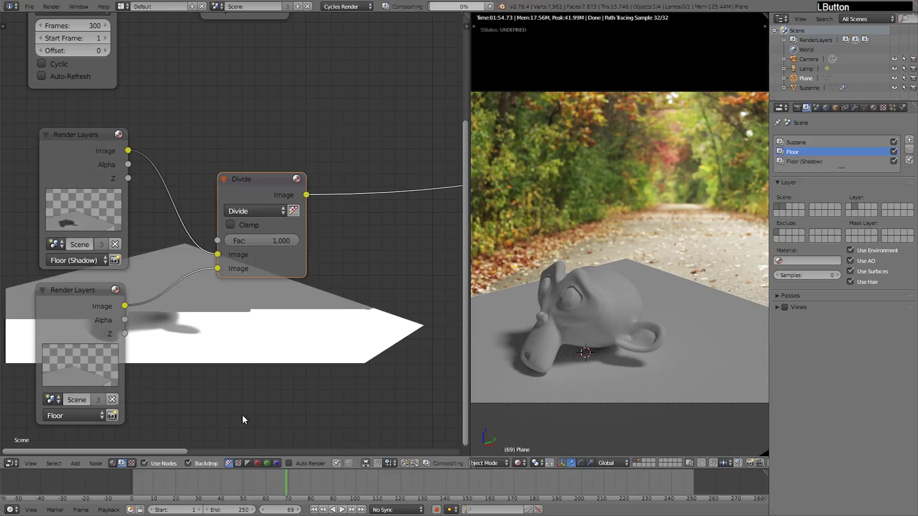
# Toggle the backdrop preview between the Floor (Shadow) and Floor layers to compare them
pyautogui.moveTo(186, 374); pyautogui.dragTo(168, 306, button='middle')
pyautogui.scroll(-4, 168, 306)
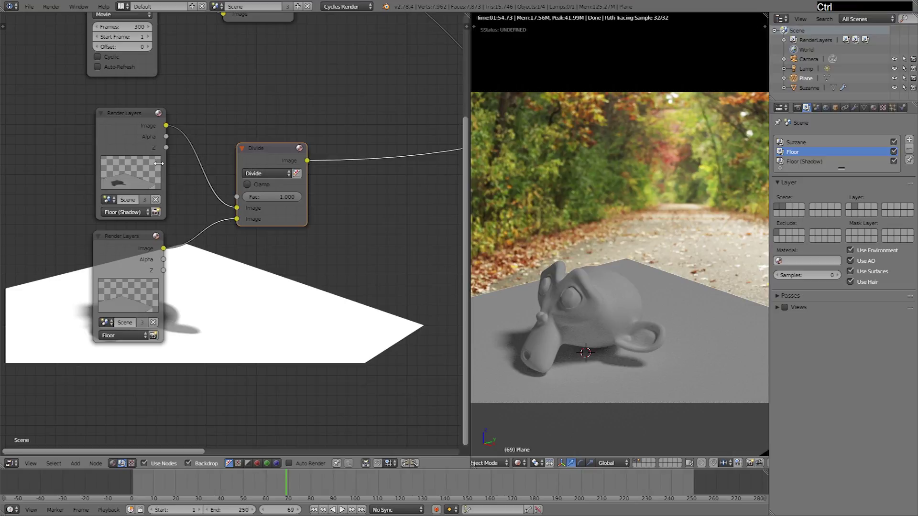
pyautogui.keyDown('ctrl'); pyautogui.keyDown('shift'); pyautogui.click(134, 142); pyautogui.keyUp('shift'); pyautogui.keyUp('ctrl')
pyautogui.keyDown('ctrl'); pyautogui.keyDown('shift'); pyautogui.click(137, 240); pyautogui.keyUp('shift'); pyautogui.keyUp('ctrl')
pyautogui.moveTo(136, 240); pyautogui.dragTo(77, 212, button='middle')
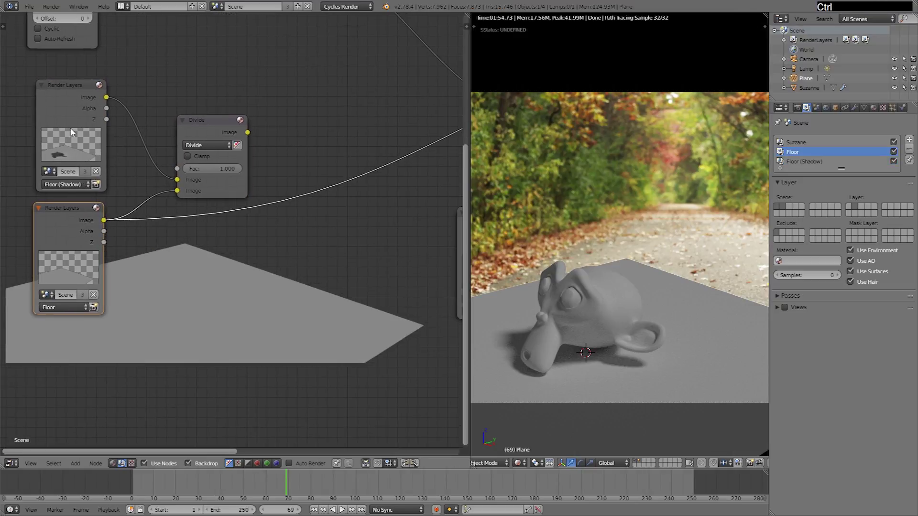
pyautogui.keyDown('ctrl'); pyautogui.keyDown('shift'); pyautogui.click(72, 132); pyautogui.keyUp('shift'); pyautogui.keyUp('ctrl')
pyautogui.keyDown('ctrl'); pyautogui.keyDown('shift'); pyautogui.click(73, 218); pyautogui.keyUp('shift'); pyautogui.keyUp('ctrl')
pyautogui.keyDown('ctrl'); pyautogui.keyDown('shift'); pyautogui.click(70, 117); pyautogui.keyUp('shift'); pyautogui.keyUp('ctrl')
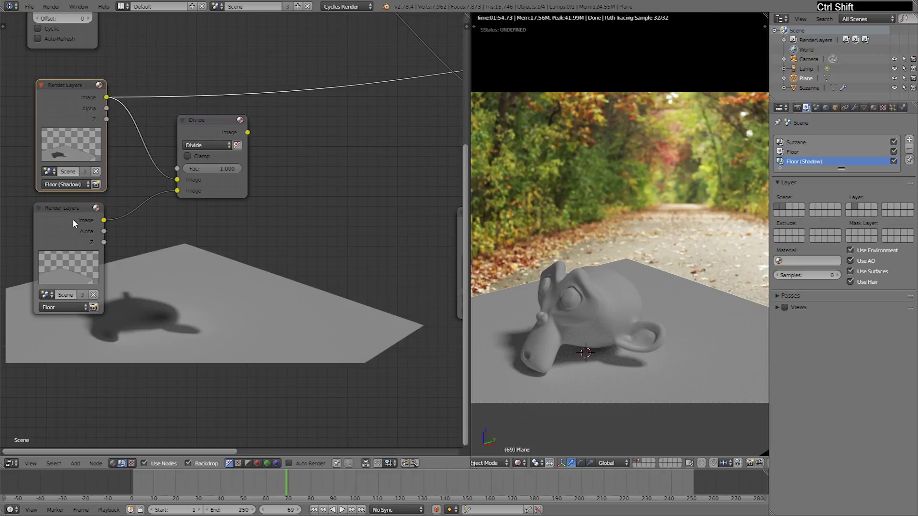
pyautogui.keyDown('ctrl'); pyautogui.keyDown('shift'); pyautogui.click(72, 219); pyautogui.keyUp('shift'); pyautogui.keyUp('ctrl')
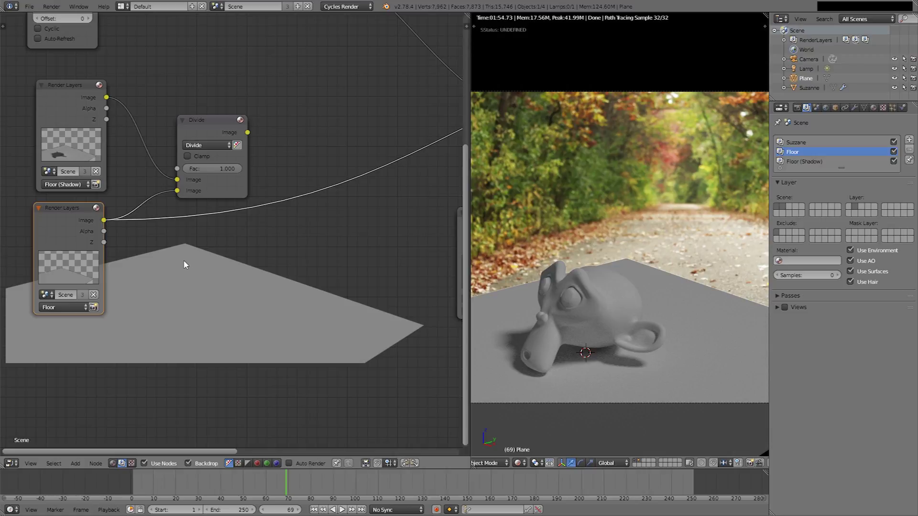
# Preview the Divide result, a white floor with Suzanne's soft shadow
pyautogui.keyDown('ctrl'); pyautogui.keyDown('shift'); pyautogui.click(202, 122); pyautogui.keyUp('shift'); pyautogui.keyUp('ctrl')
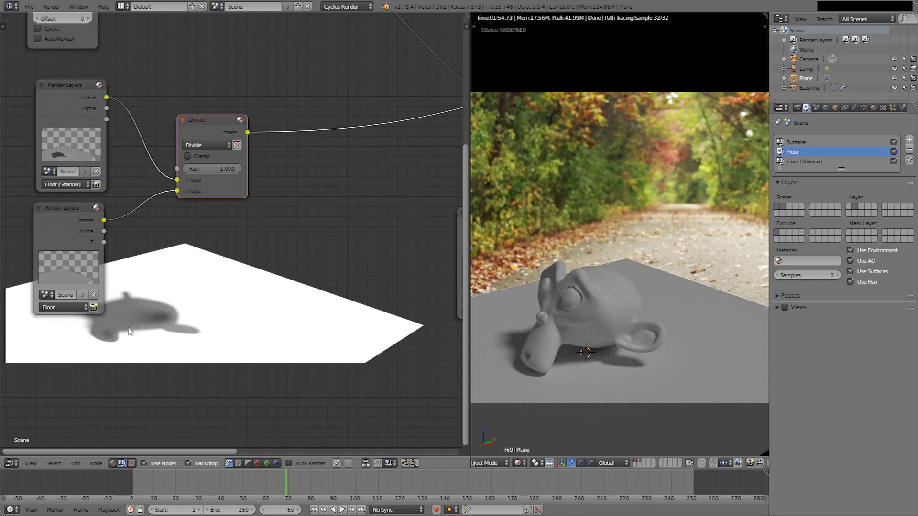
pyautogui.scroll(-2, 148, 306)
pyautogui.moveTo(143, 303); pyautogui.dragTo(155, 287, button='middle')
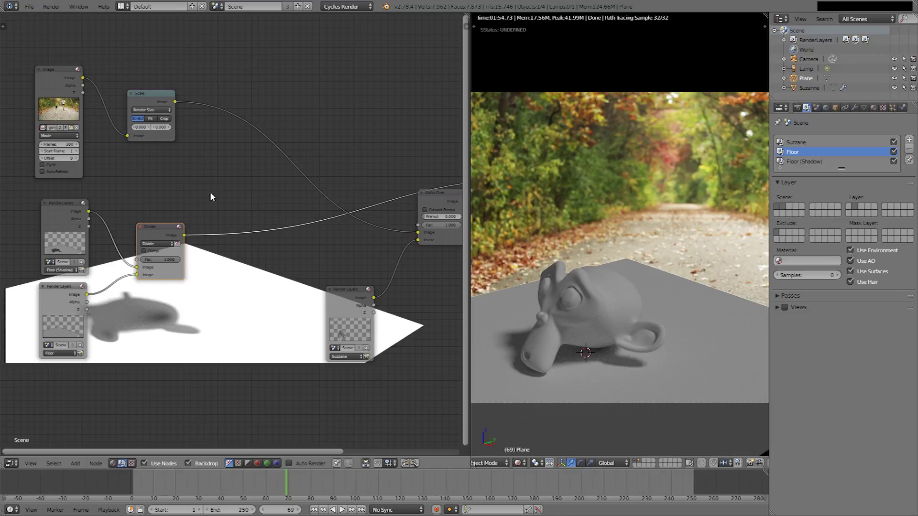
pyautogui.scroll(2, 211, 196)
# Insert a Mix node into the Scale-to-output link, feed it the Divide result, and set it to Multiply
pyautogui.hotkey('shift', 'a')
pyautogui.moveTo(225, 154)
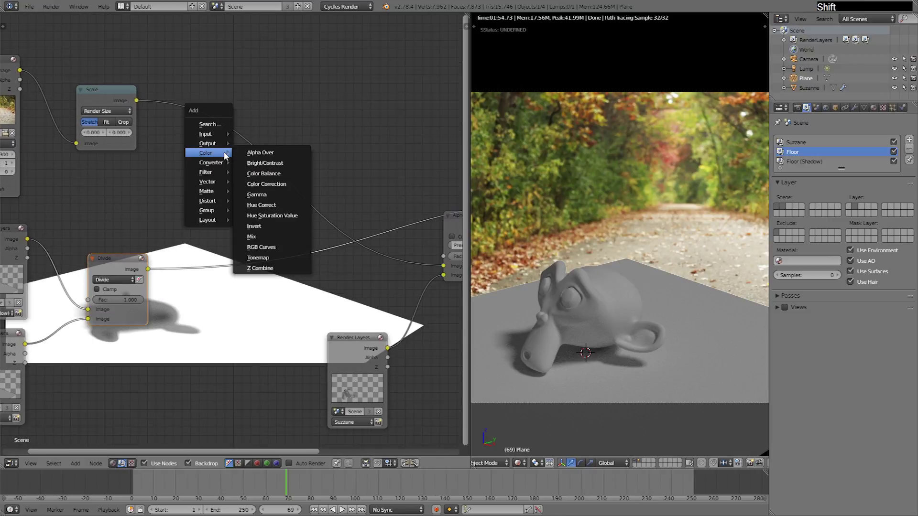
pyautogui.click(264, 237)
pyautogui.click(257, 131)
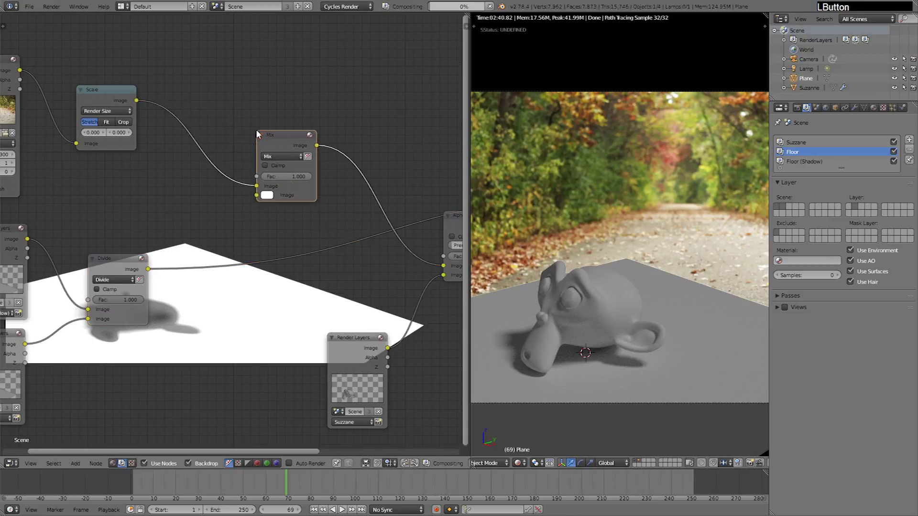
pyautogui.moveTo(149, 269); pyautogui.dragTo(259, 195)
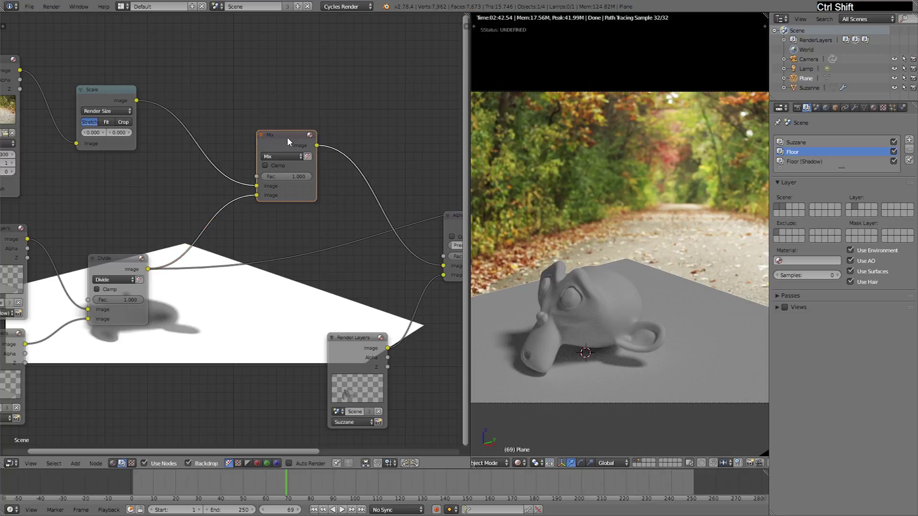
pyautogui.click(285, 156)
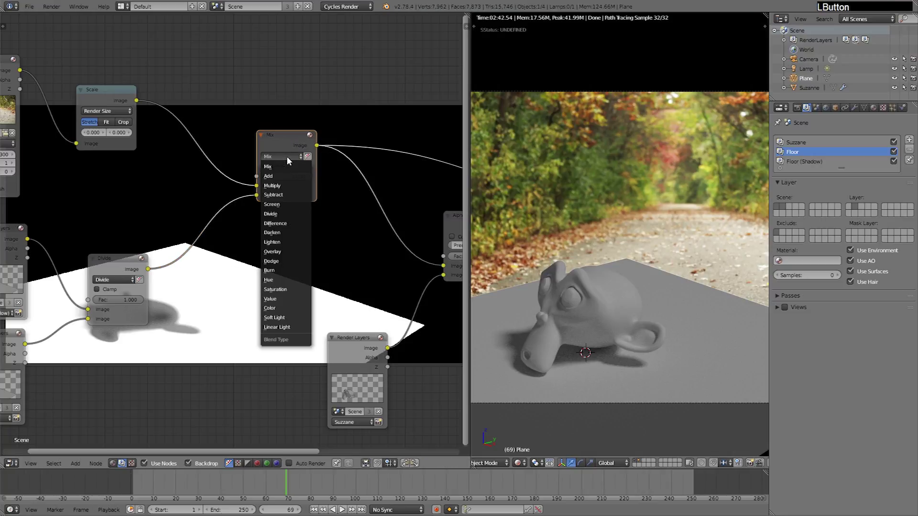
pyautogui.click(285, 186)
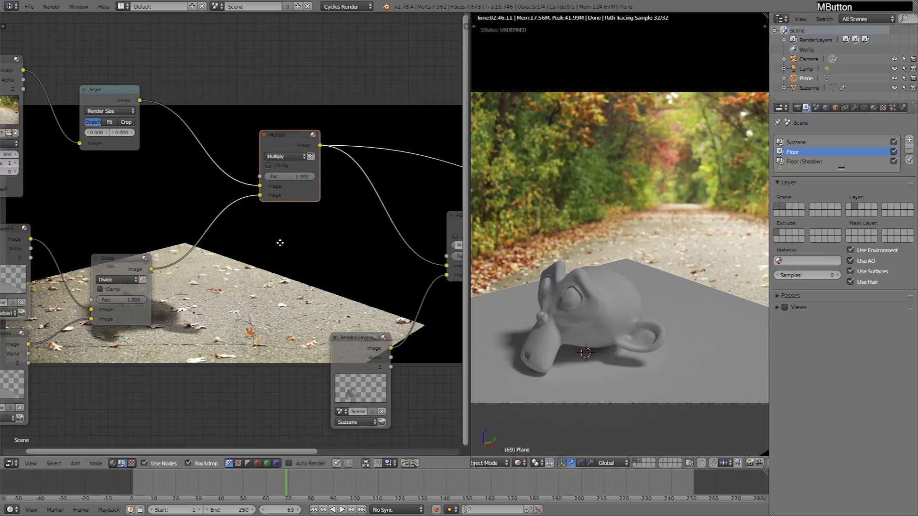
# Preview the Divide shadow, the Multiply result, and the full composite over the jogging footage
pyautogui.moveTo(279, 242)
pyautogui.mouseDown(button='middle')
pyautogui.moveTo(314, 178)
pyautogui.moveTo(292, 192)
pyautogui.moveTo(276, 224)
pyautogui.mouseUp(button='middle')
pyautogui.scroll(-1, 291, 191)
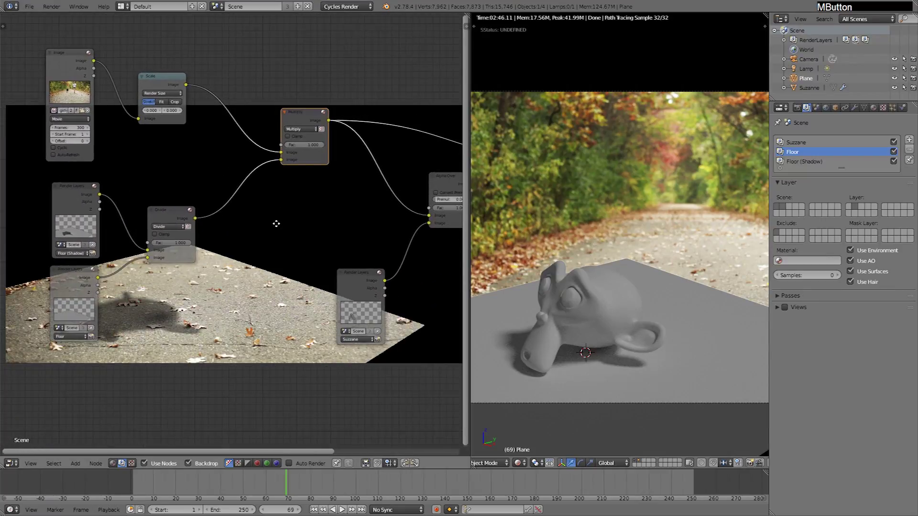
pyautogui.keyDown('ctrl'); pyautogui.keyDown('shift'); pyautogui.click(176, 209); pyautogui.keyUp('shift'); pyautogui.keyUp('ctrl')
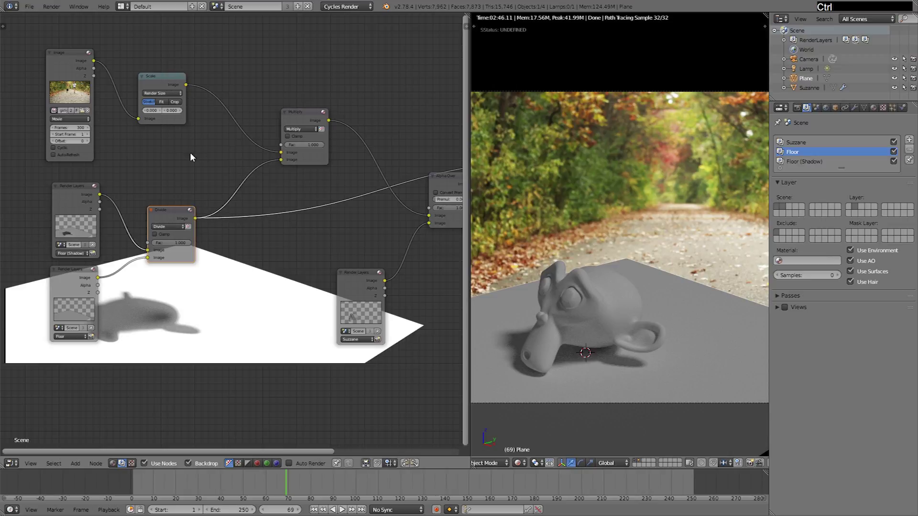
pyautogui.keyDown('ctrl'); pyautogui.keyDown('shift'); pyautogui.click(302, 113); pyautogui.keyUp('shift'); pyautogui.keyUp('ctrl')
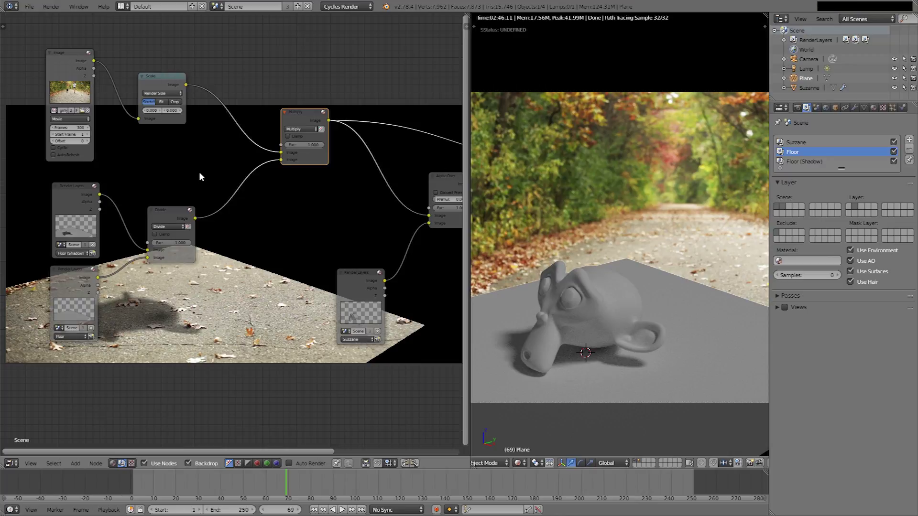
pyautogui.scroll(2, 329, 126)
pyautogui.click(318, 129)
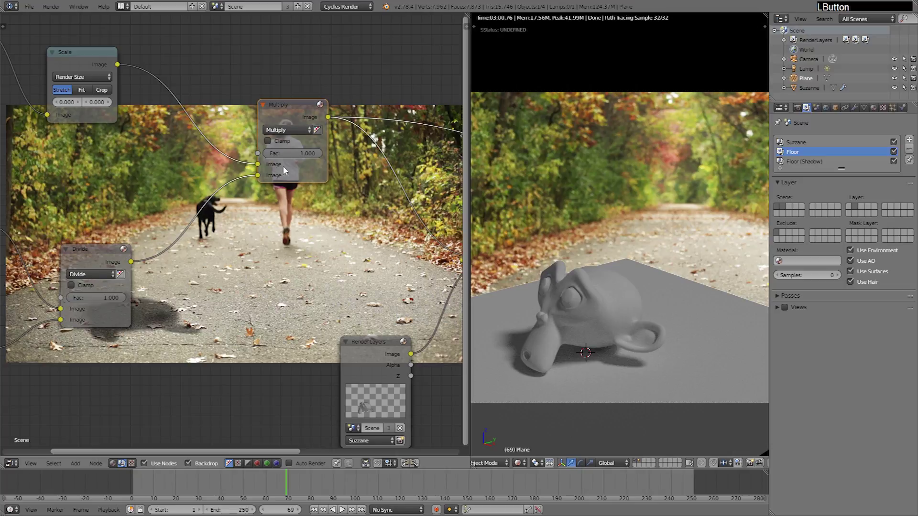
# Preview the Alpha Over composite with Suzanne and move the Suzanne Render Layers node up-left
pyautogui.moveTo(283, 170); pyautogui.dragTo(216, 252, button='middle')
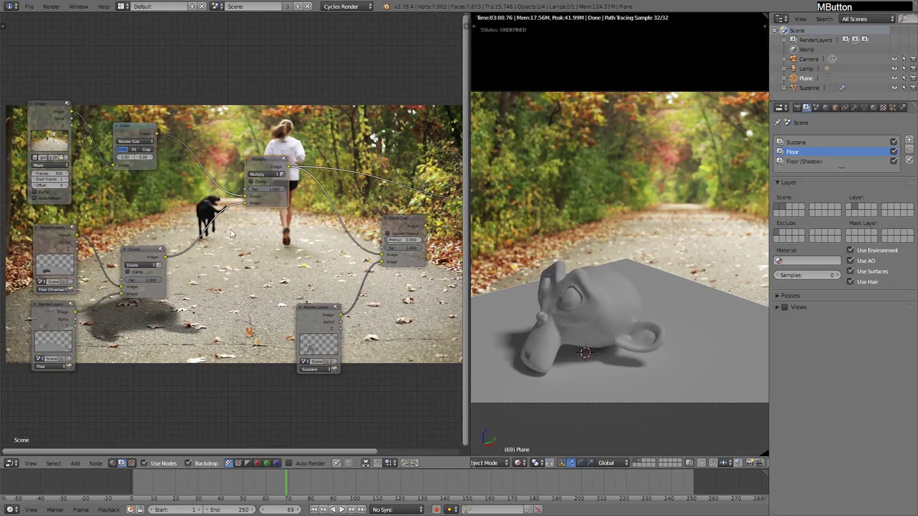
pyautogui.keyDown('ctrl'); pyautogui.scroll(-3, 238, 258); pyautogui.keyUp('ctrl')
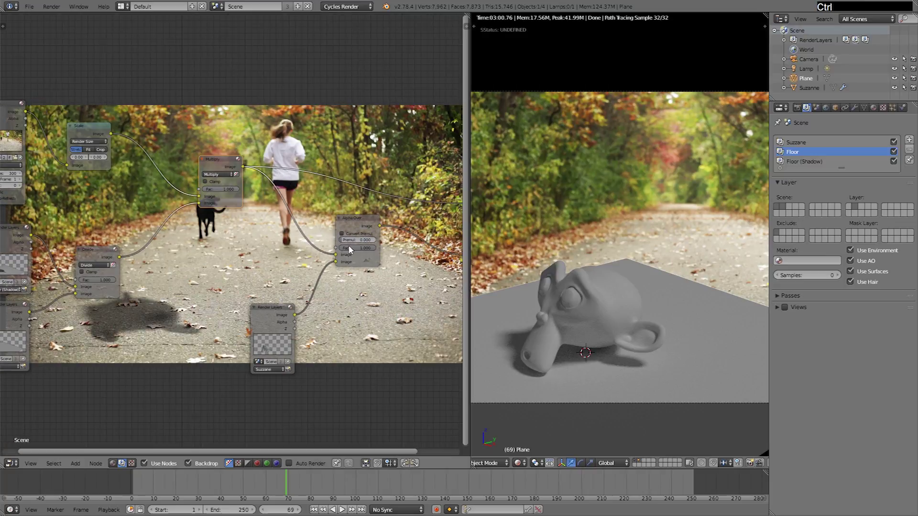
pyautogui.keyDown('ctrl'); pyautogui.keyDown('shift'); pyautogui.click(356, 216); pyautogui.keyUp('shift'); pyautogui.keyUp('ctrl')
pyautogui.moveTo(279, 322); pyautogui.dragTo(263, 299)
# Move both floor Render Layers nodes and the Divide node left, then preview the Divide shadow
pyautogui.moveTo(221, 248); pyautogui.dragTo(262, 167, button='middle')
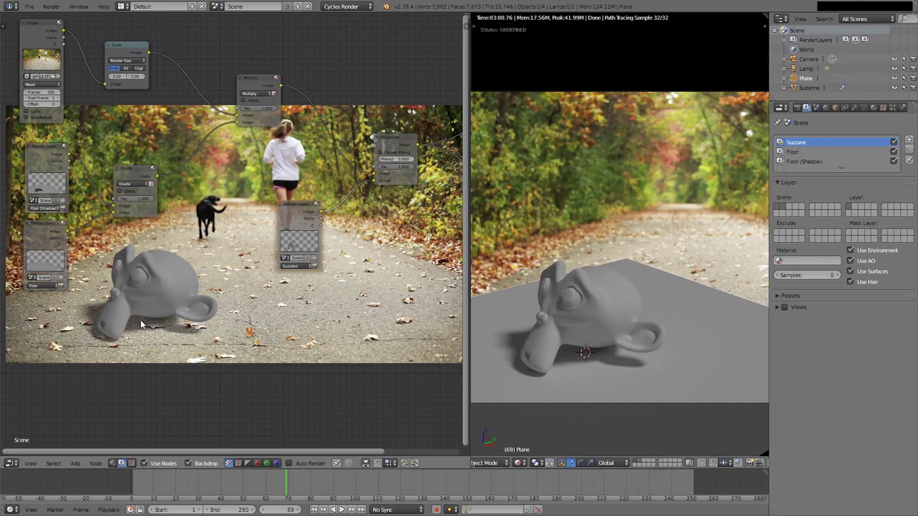
pyautogui.moveTo(197, 261); pyautogui.dragTo(207, 280, button='middle')
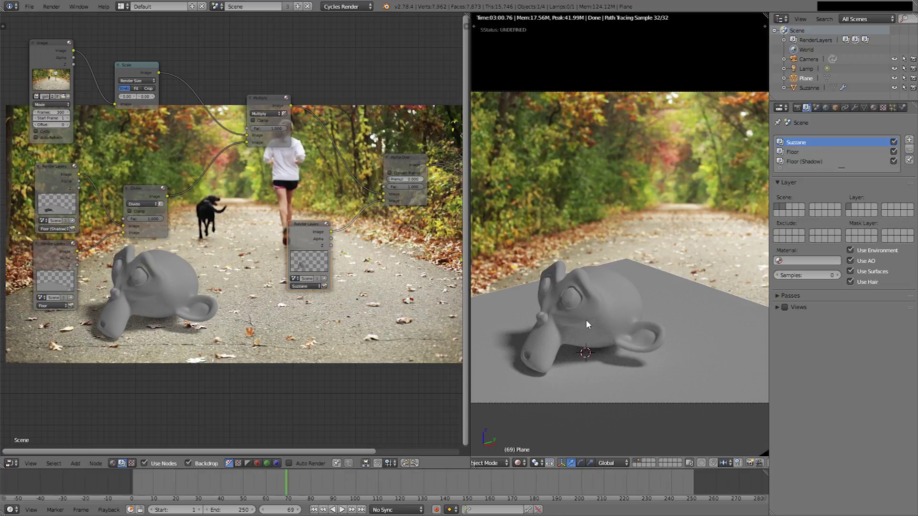
pyautogui.moveTo(197, 256); pyautogui.dragTo(144, 267, button='middle')
pyautogui.scroll(-1, 144, 268)
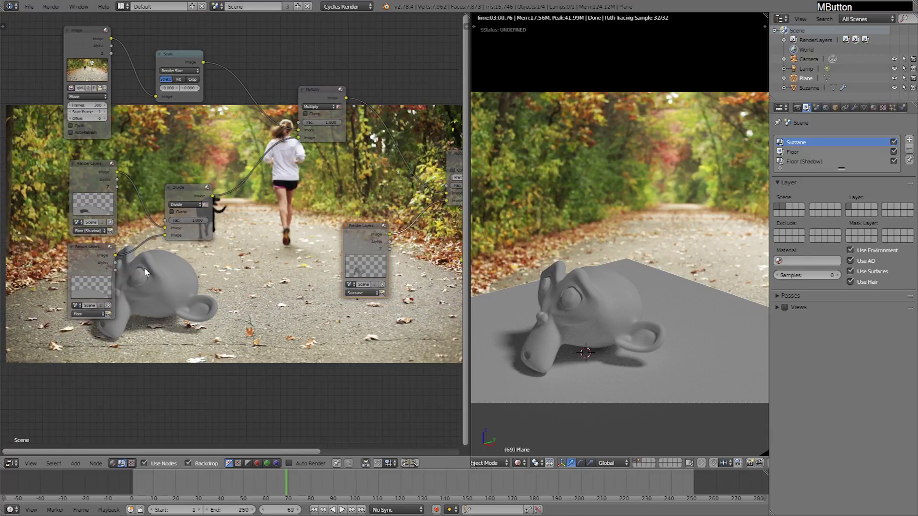
pyautogui.moveTo(90, 172); pyautogui.dragTo(63, 169)
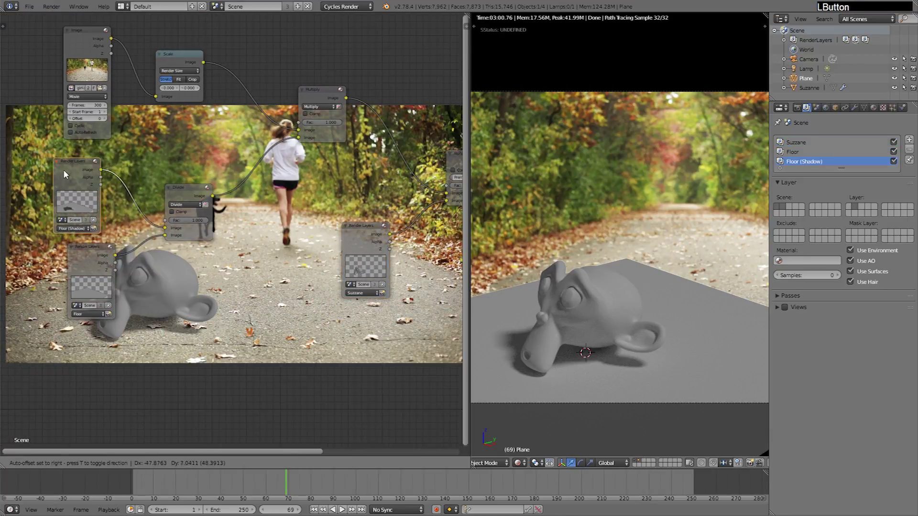
pyautogui.moveTo(89, 248); pyautogui.dragTo(65, 247)
pyautogui.moveTo(190, 191); pyautogui.dragTo(150, 184)
pyautogui.keyDown('ctrl'); pyautogui.keyDown('shift'); pyautogui.click(151, 183); pyautogui.keyUp('shift'); pyautogui.keyUp('ctrl')
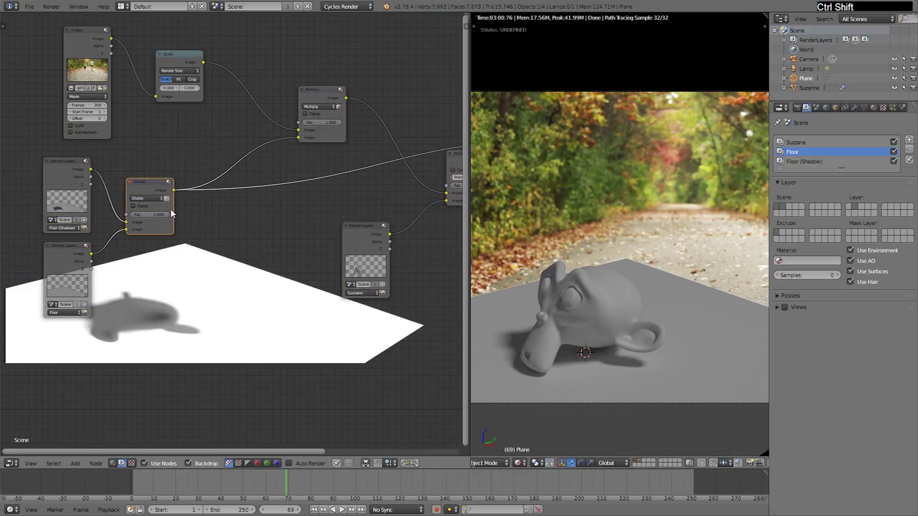
# Drop a ColorRamp node onto the Divide–Multiply link and preview the Multiply result
pyautogui.hotkey('shift', 'a')
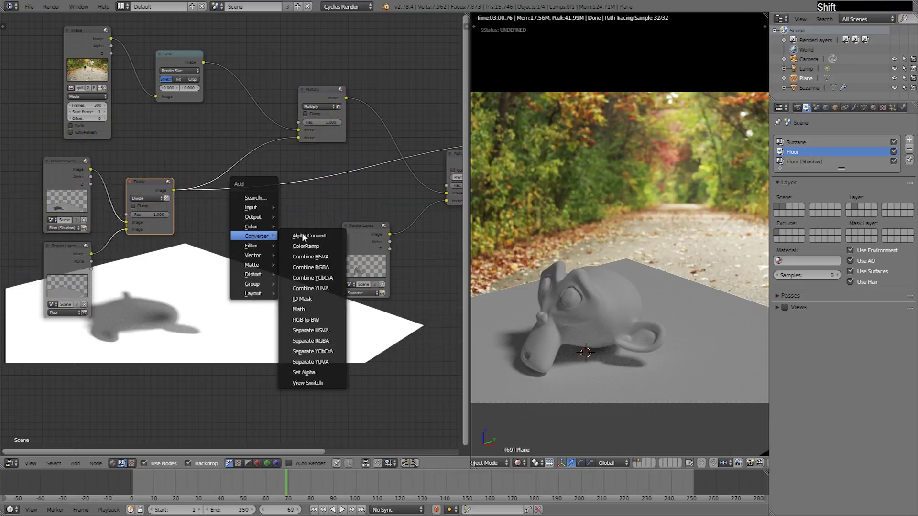
pyautogui.click(306, 246)
pyautogui.click(206, 152)
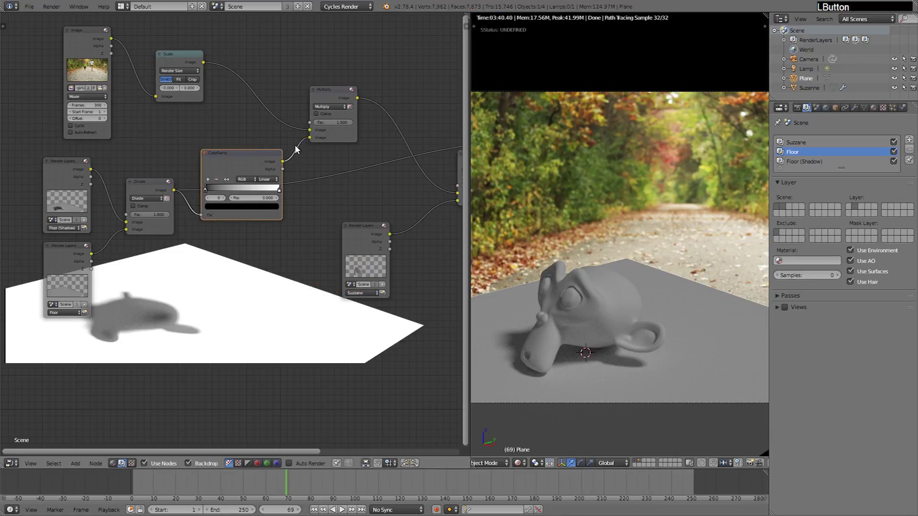
pyautogui.keyDown('ctrl'); pyautogui.keyDown('shift'); pyautogui.click(327, 93); pyautogui.keyUp('shift'); pyautogui.keyUp('ctrl')
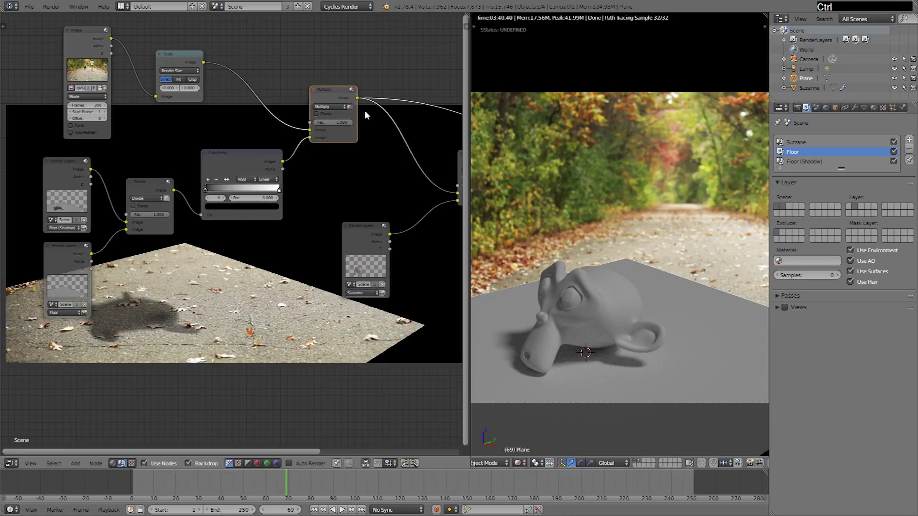
pyautogui.moveTo(207, 193); pyautogui.dragTo(244, 197, button='middle')
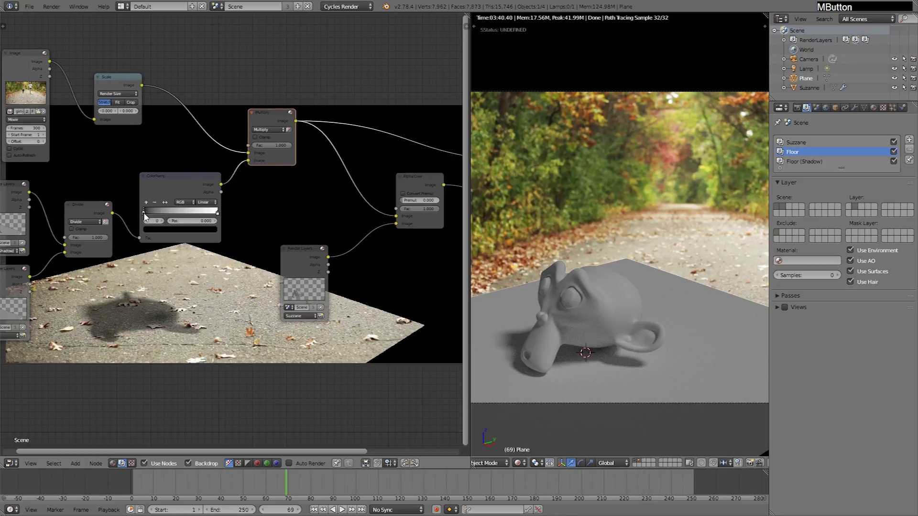
# Adjust the ColorRamp stops, moving the black stop right and returning the white stop to 1.000
pyautogui.moveTo(144, 214); pyautogui.dragTo(154, 219)
pyautogui.moveTo(211, 215); pyautogui.dragTo(240, 230)
pyautogui.moveTo(199, 305); pyautogui.dragTo(207, 306, button='middle')
pyautogui.scroll(-1, 207, 306)
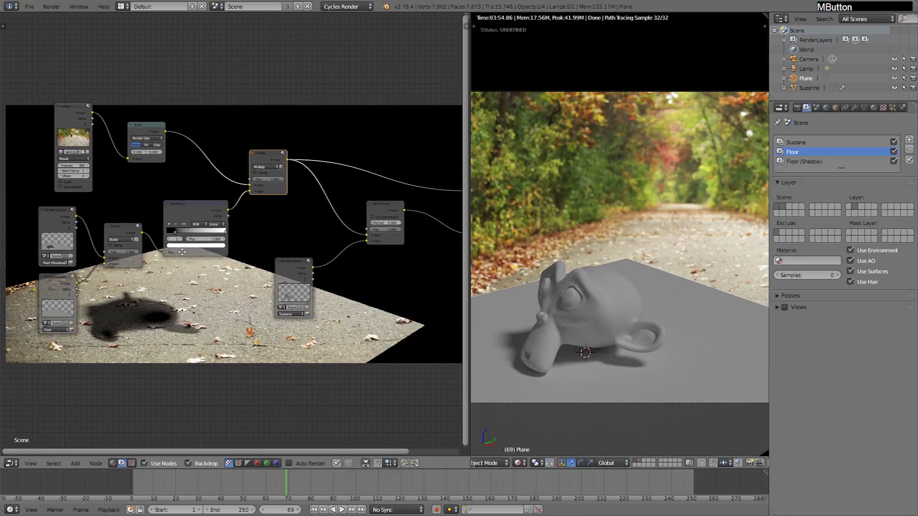
pyautogui.scroll(2, 143, 266)
# Connect the Floor (Shadow) Alpha output to the Multiply node's Fac and toggle its alpha use
pyautogui.moveTo(35, 235); pyautogui.dragTo(291, 171)
pyautogui.scroll(-1, 310, 240)
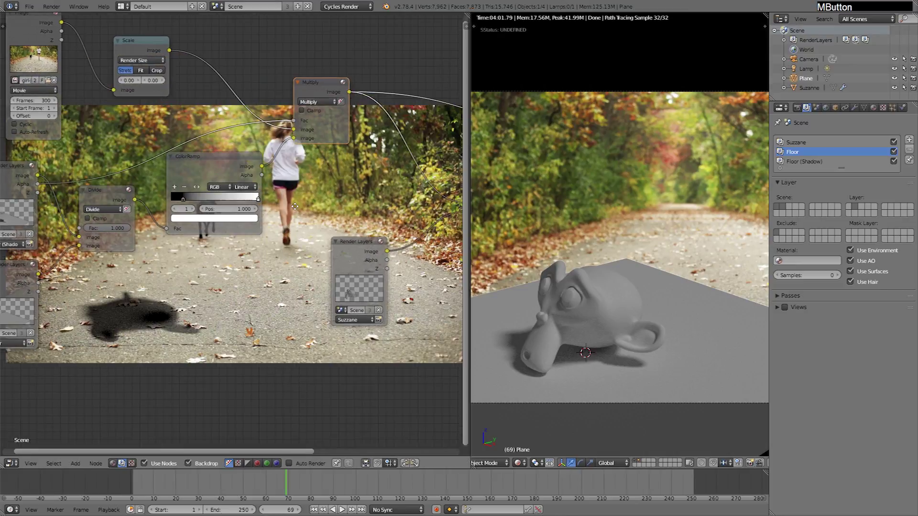
pyautogui.moveTo(309, 240); pyautogui.dragTo(214, 215, button='middle')
pyautogui.scroll(3, 362, 129)
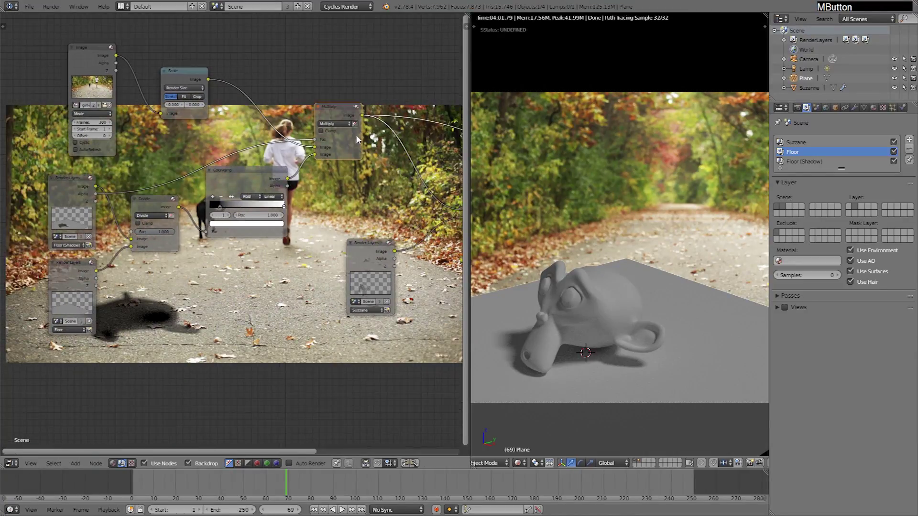
pyautogui.click(351, 124)
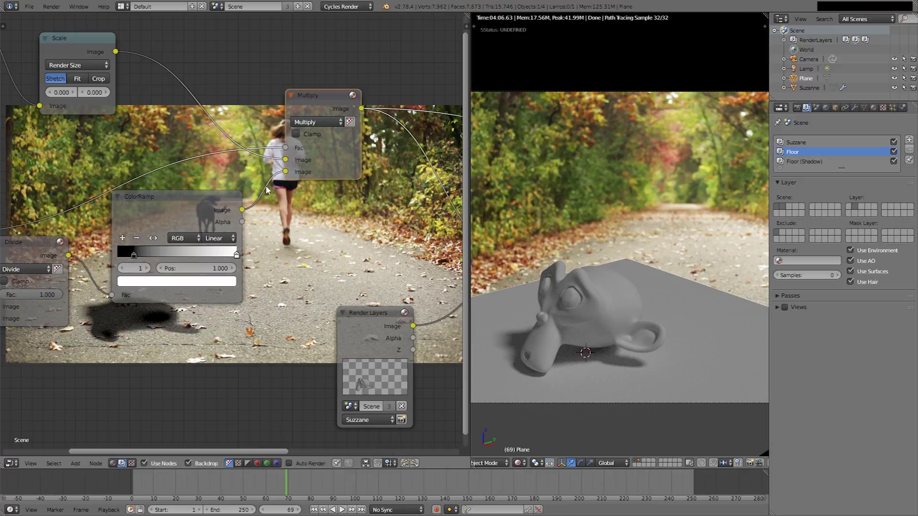
# Preview the Divide, ColorRamp and Multiply outputs in turn to check the shadowed footage
pyautogui.moveTo(251, 216); pyautogui.dragTo(328, 186, button='middle')
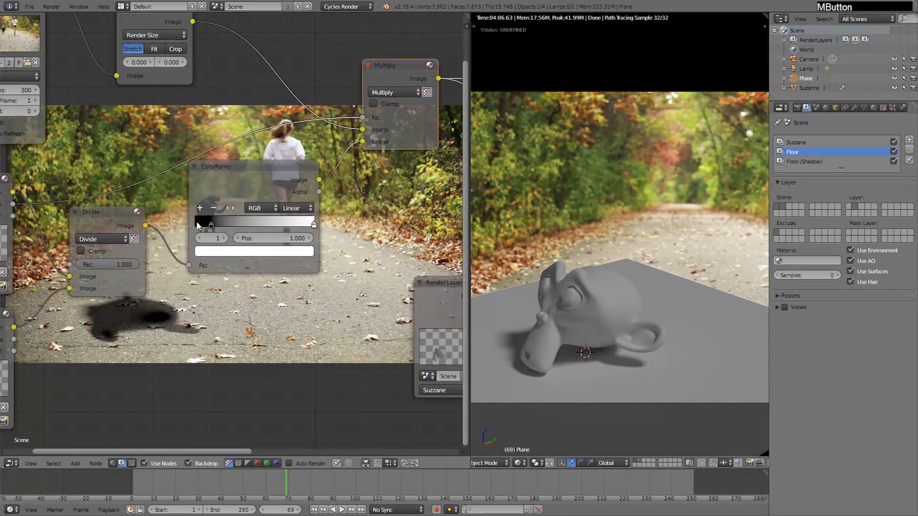
pyautogui.keyDown('ctrl'); pyautogui.keyDown('shift'); pyautogui.click(106, 234); pyautogui.keyUp('shift'); pyautogui.keyUp('ctrl')
pyautogui.moveTo(106, 239); pyautogui.dragTo(189, 228, button='middle')
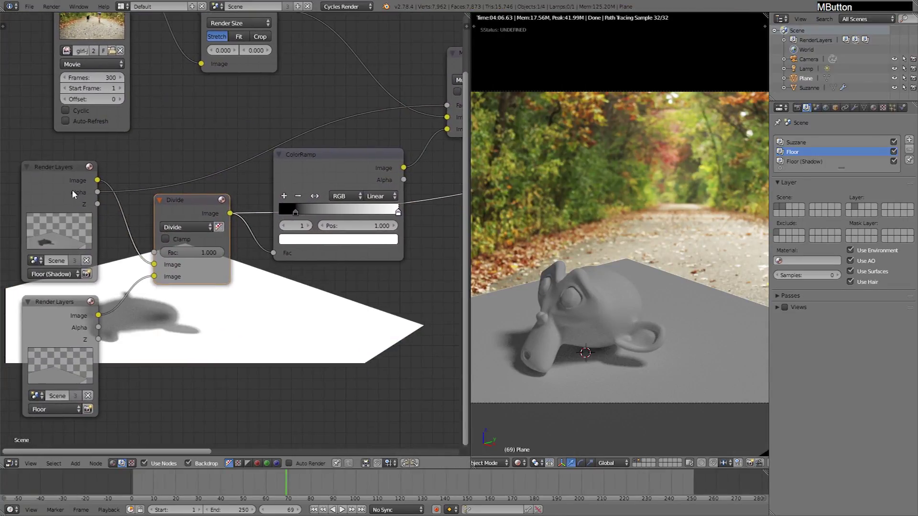
pyautogui.click(47, 184)
pyautogui.moveTo(332, 210); pyautogui.dragTo(195, 227, button='middle')
pyautogui.keyDown('ctrl'); pyautogui.keyDown('shift'); pyautogui.click(170, 231); pyautogui.keyUp('shift'); pyautogui.keyUp('ctrl')
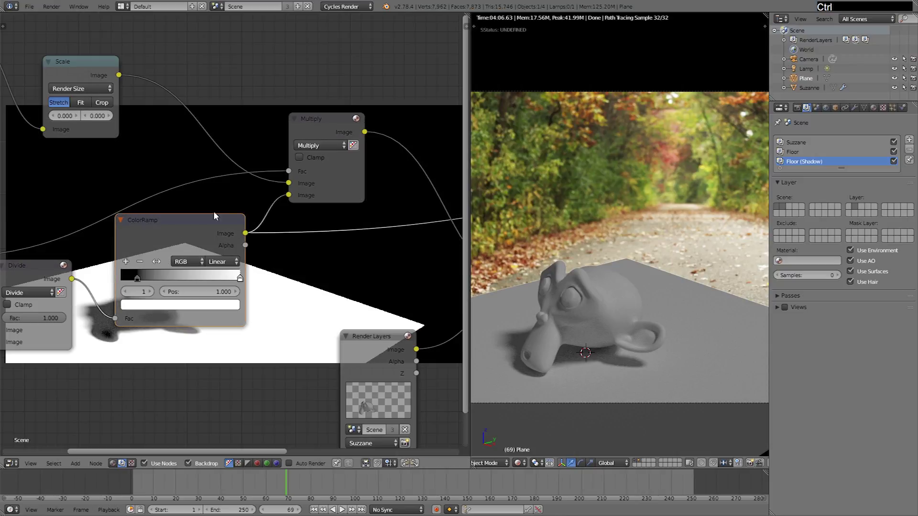
pyautogui.keyDown('ctrl'); pyautogui.keyDown('shift'); pyautogui.click(326, 131); pyautogui.keyUp('shift'); pyautogui.keyUp('ctrl')
pyautogui.moveTo(240, 223); pyautogui.dragTo(360, 200, button='middle')
pyautogui.moveTo(95, 234); pyautogui.dragTo(144, 224, button='middle')
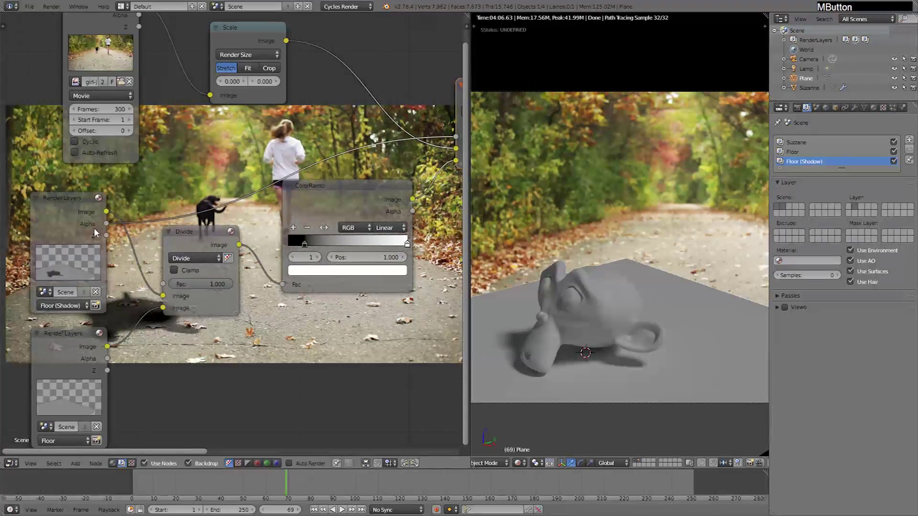
pyautogui.moveTo(395, 152); pyautogui.dragTo(271, 178, button='middle')
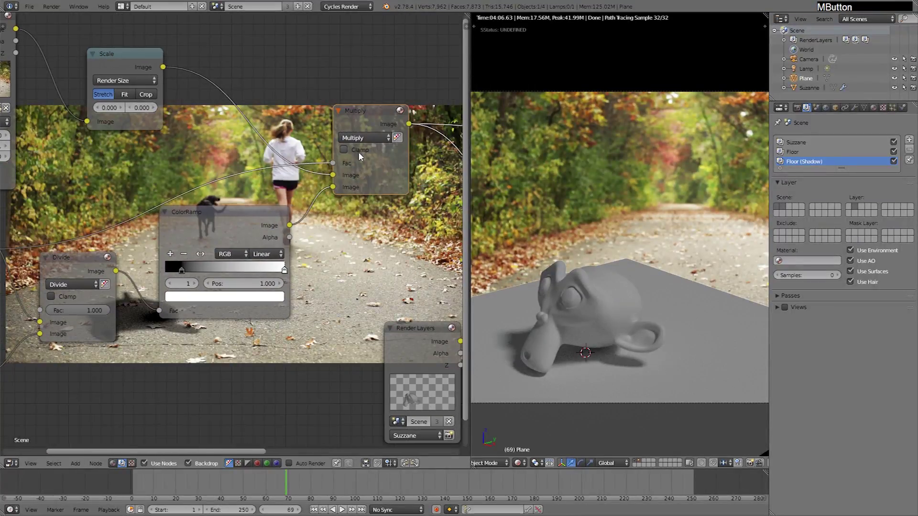